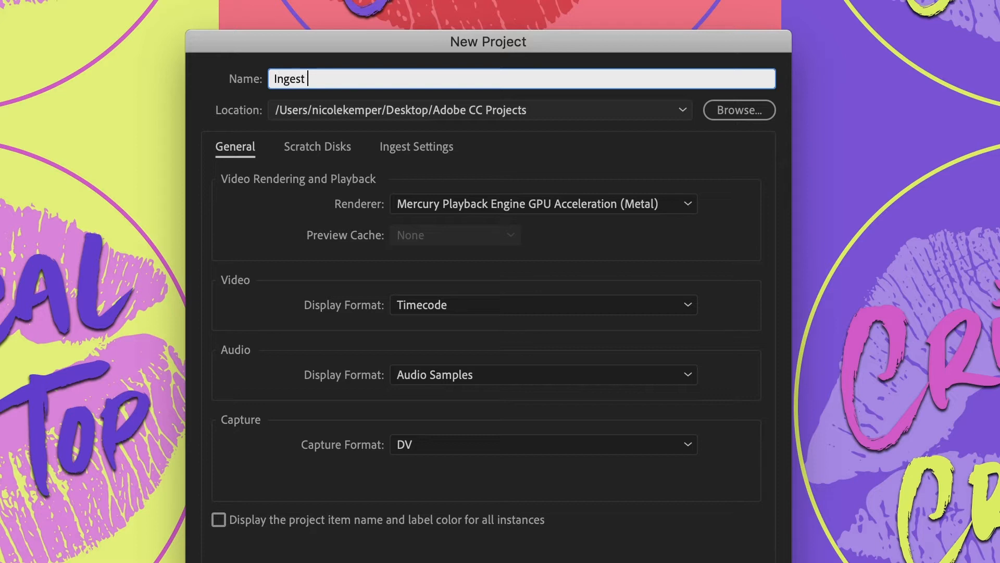
Name the new project "Ingest by proxy" and enable ingest with the Create Proxies option.
type("by proxy")
left_click(429, 150)
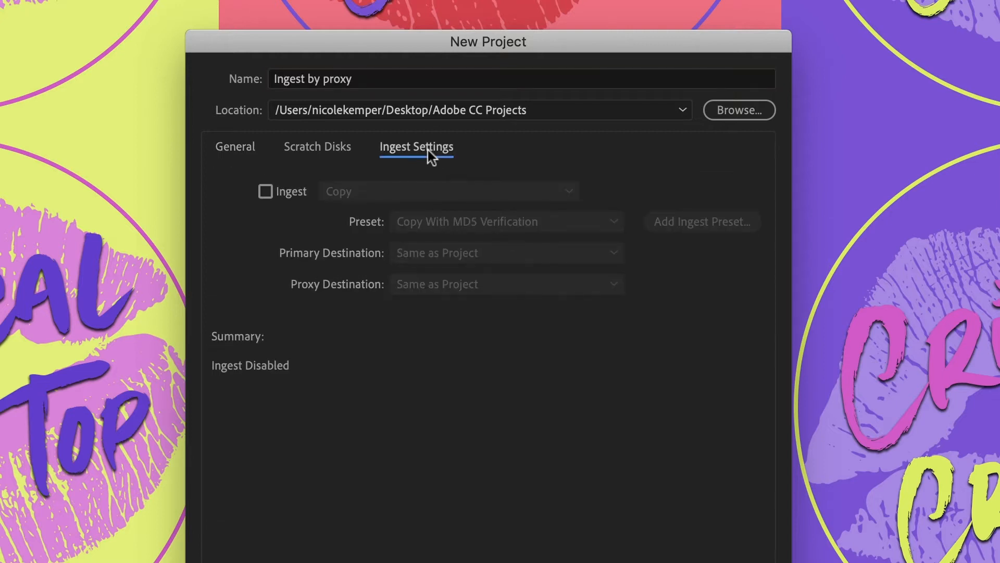
left_click(266, 191)
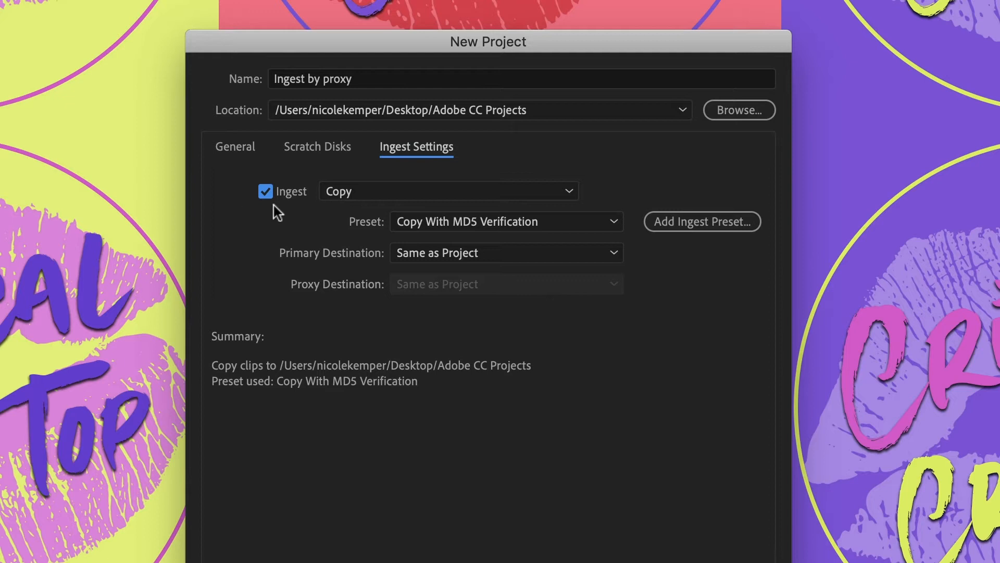
left_click(384, 190)
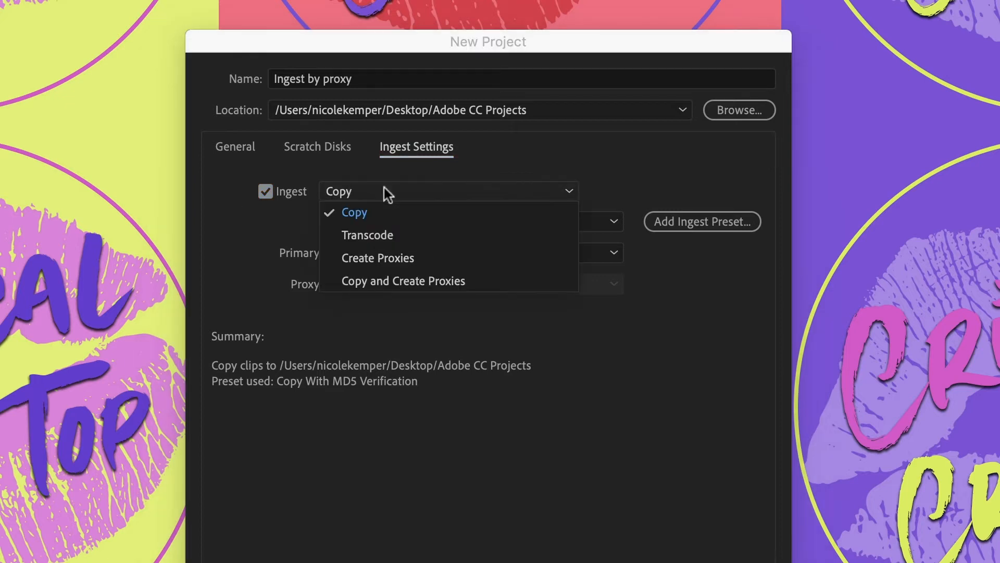
left_click(399, 260)
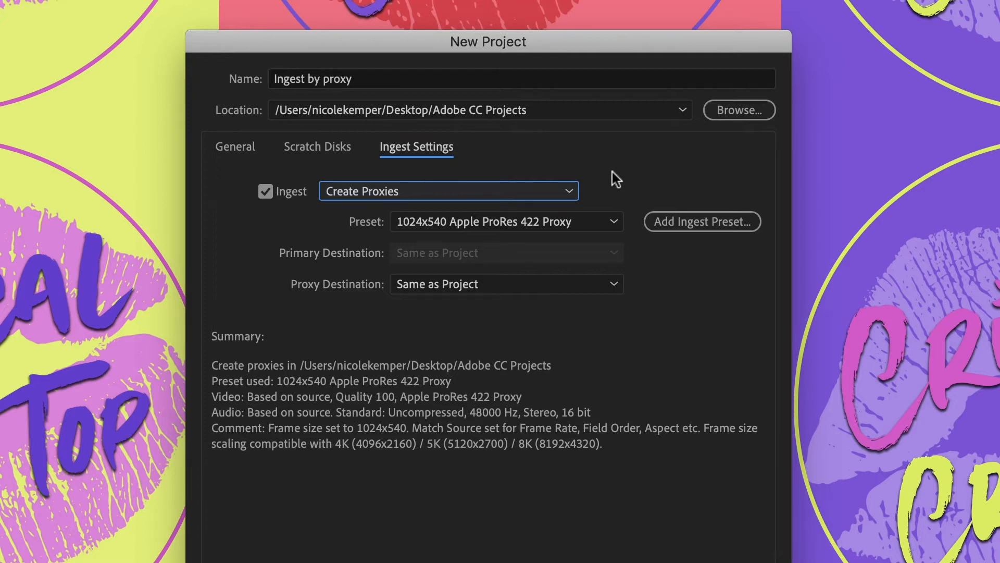
Set the proxy ingest preset to 1280x720 H.264.
left_click(579, 225)
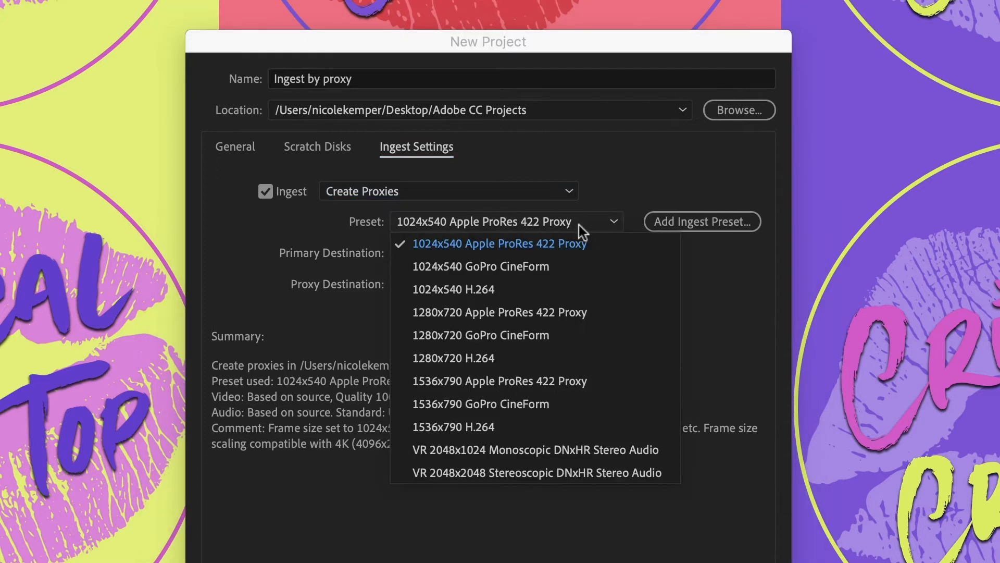
left_click(575, 360)
left_click(520, 220)
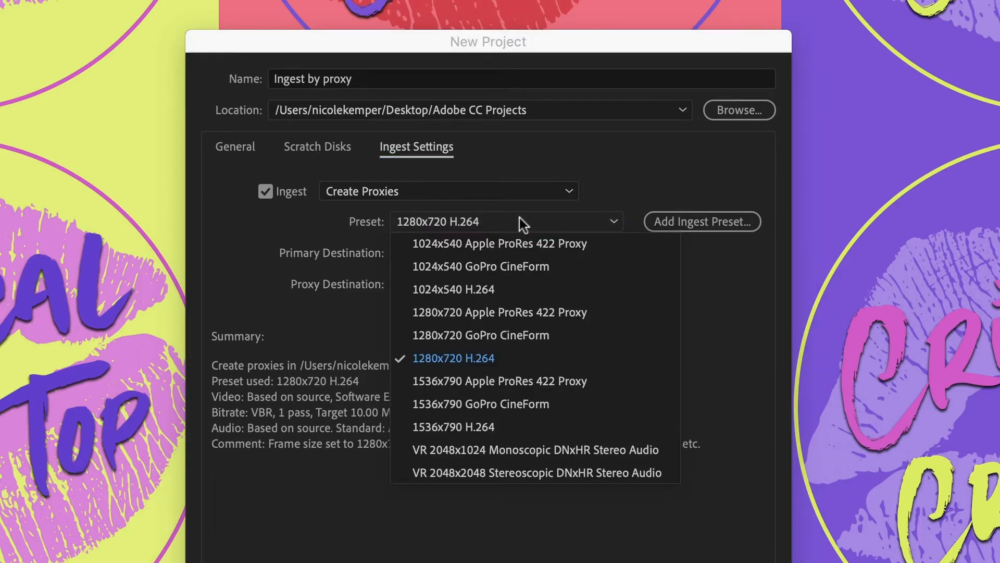
left_click(536, 361)
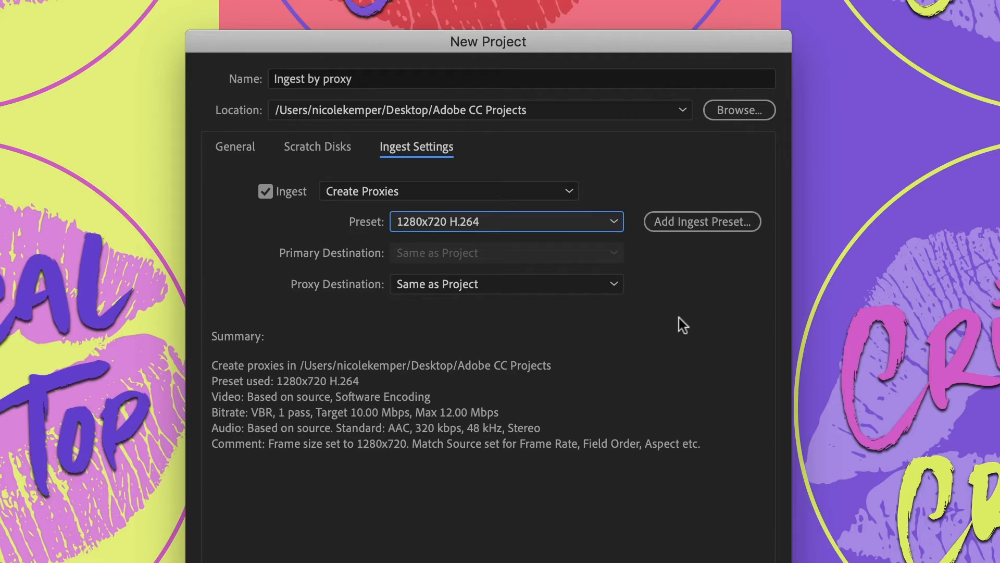
For a custom proxy destination, open the Crowdfunding Video 2018 folder on the CCT BACKUP 2017 drive.
left_click(454, 290)
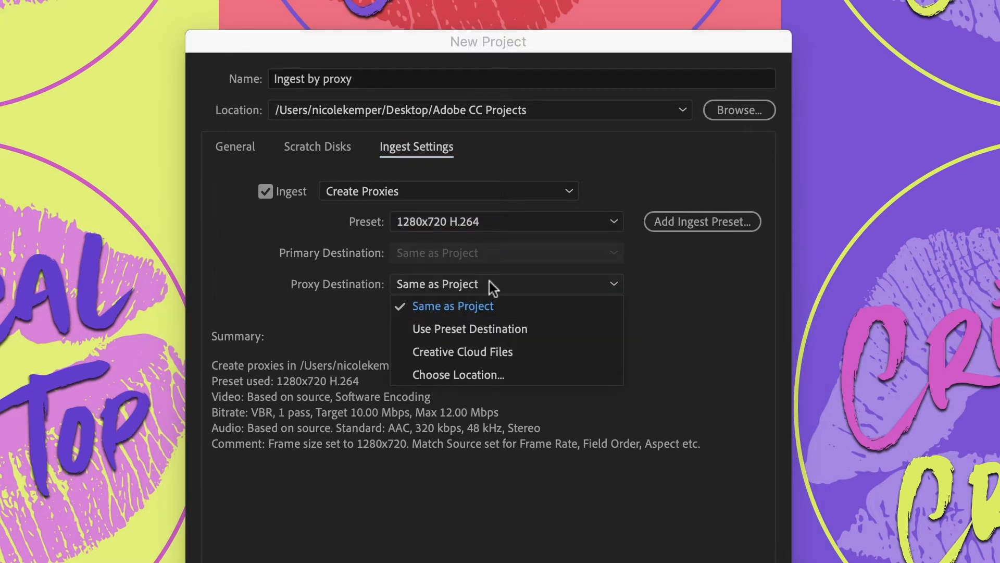
left_click(474, 378)
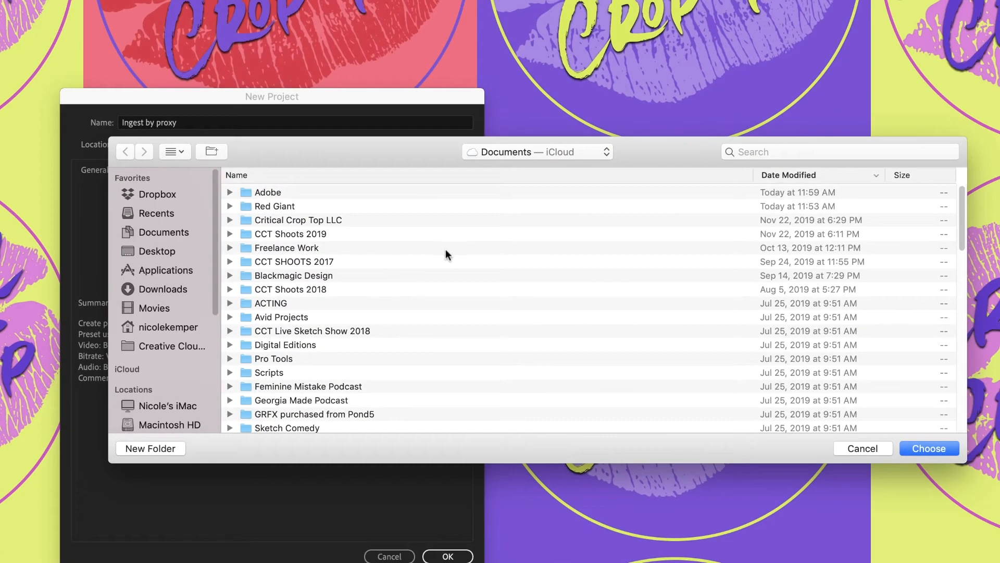
scroll(191, 346, "down", 4)
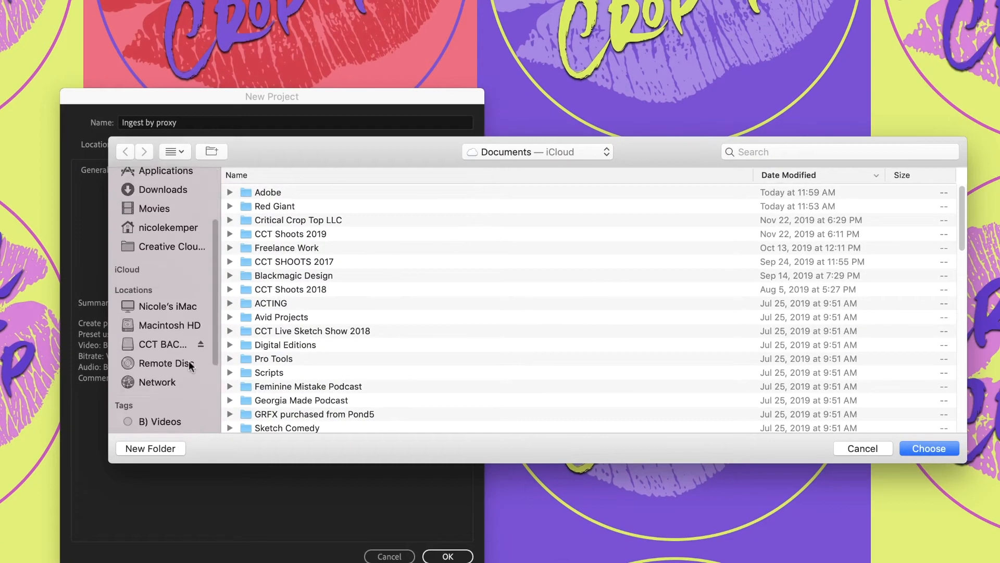
left_click(149, 339)
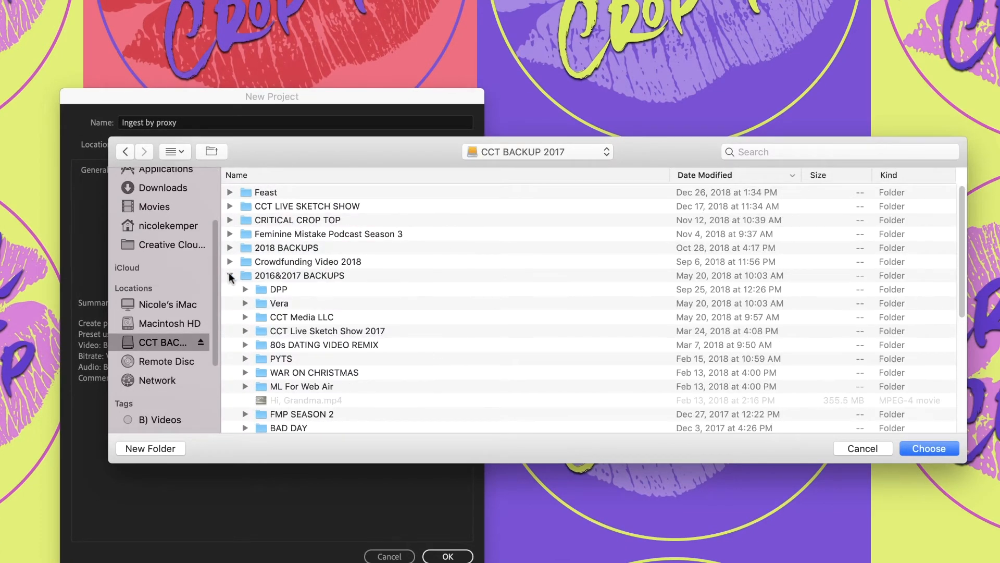
left_click(229, 276)
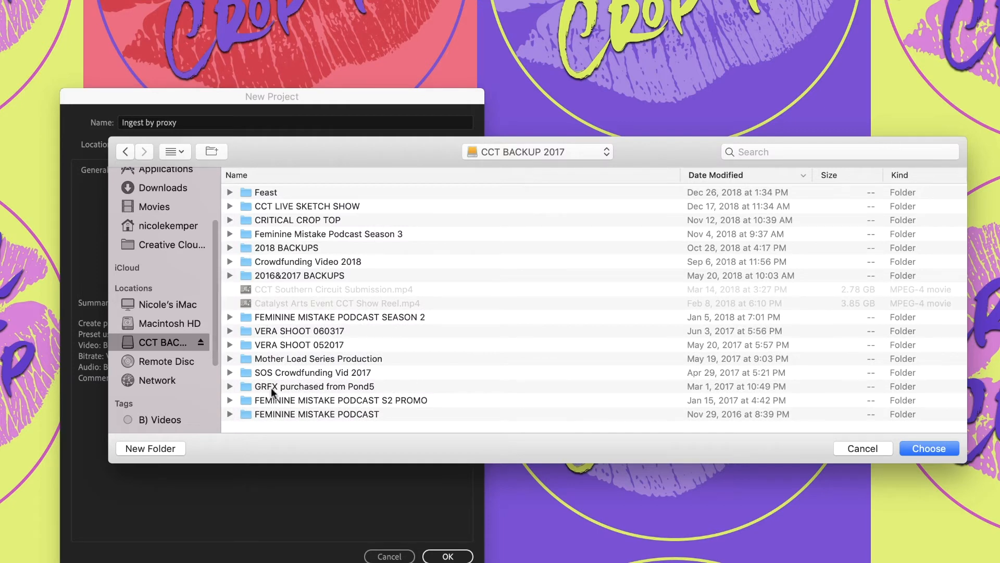
double_click(280, 261)
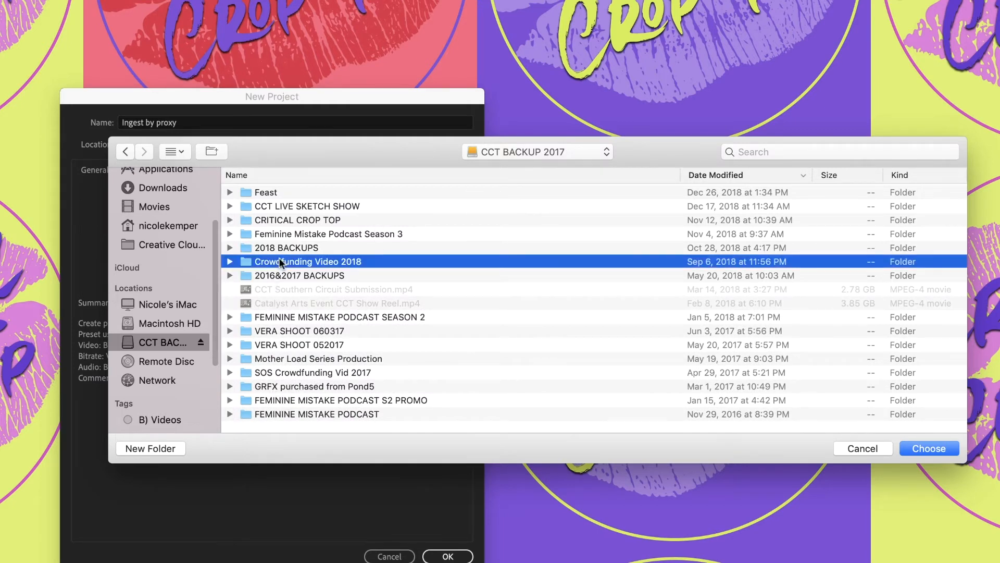
Use a new folder named "proxies" inside Crowdfunding Video 2018 as the proxy destination and create the project.
left_click(157, 447)
type("pro")
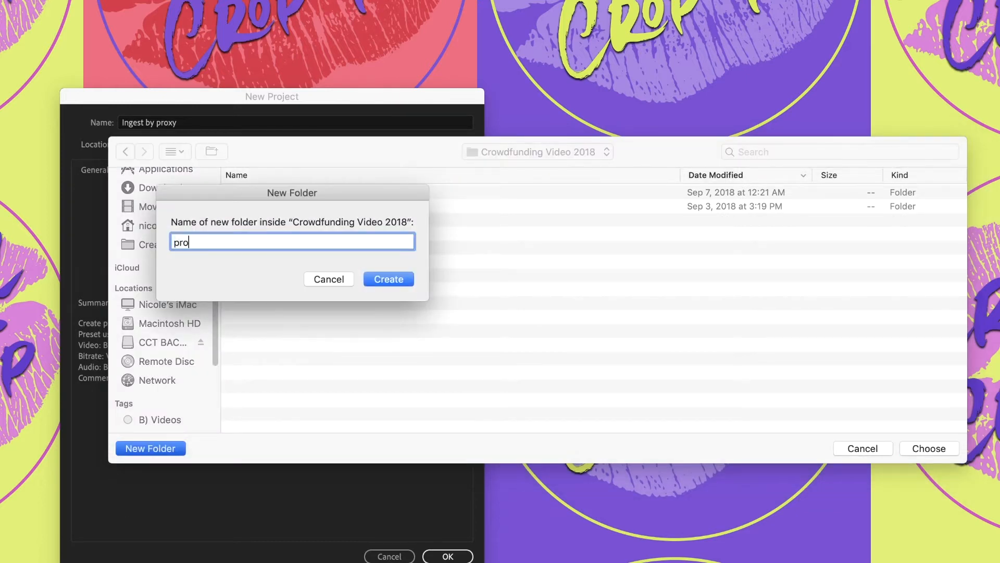
type("xies")
key("Return")
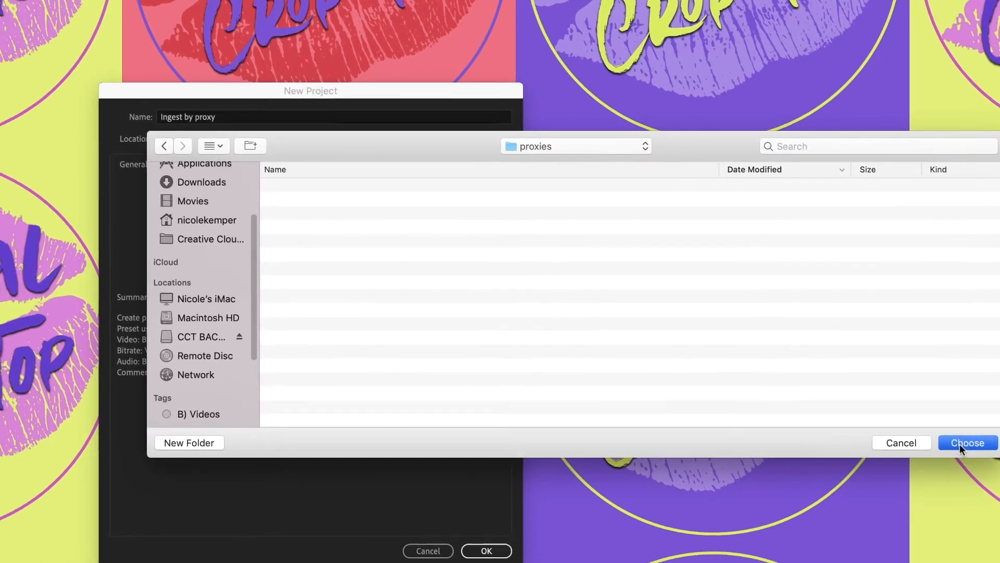
left_click(922, 449)
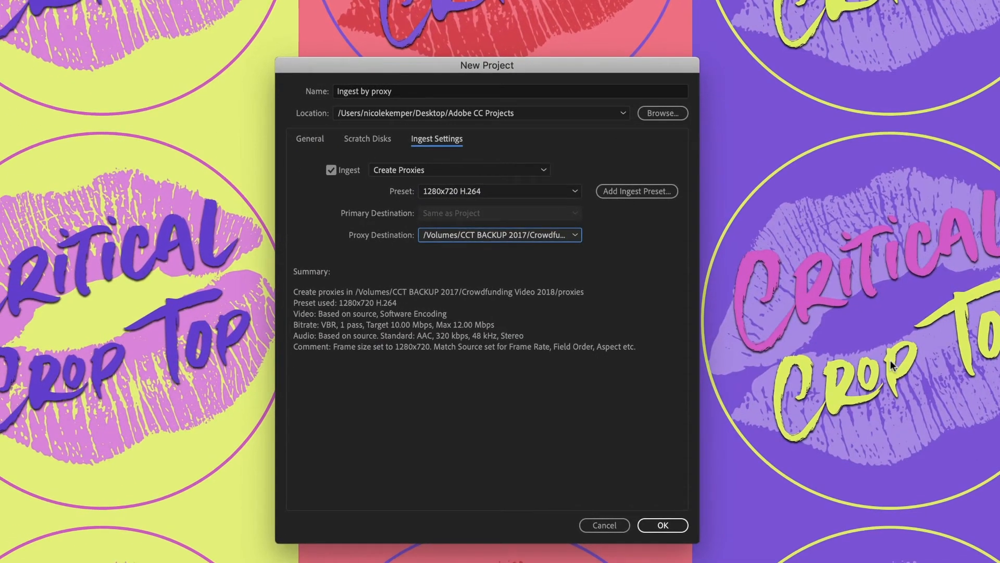
left_click(663, 525)
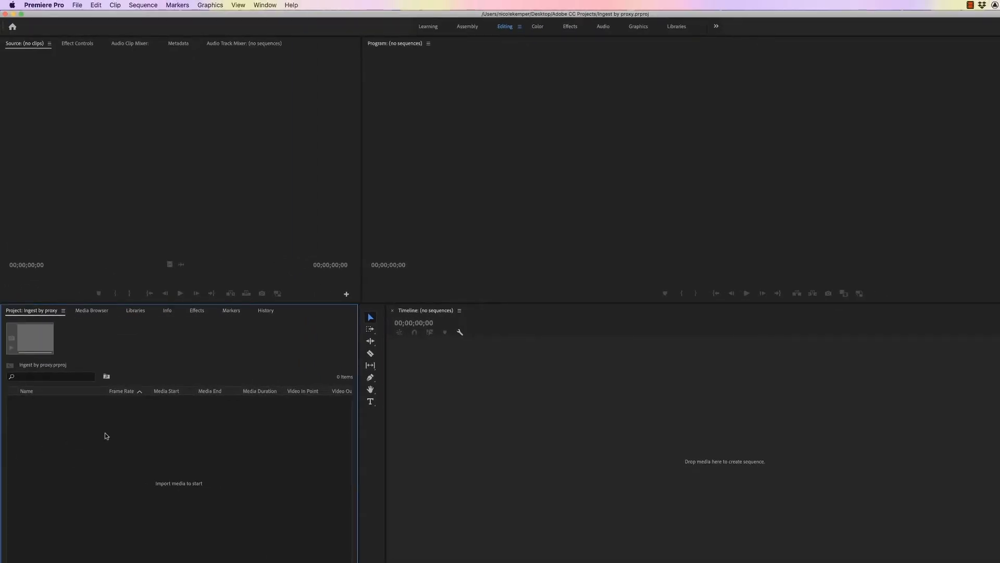
Create a bin named "Video Footage" in the empty project.
right_click(66, 413)
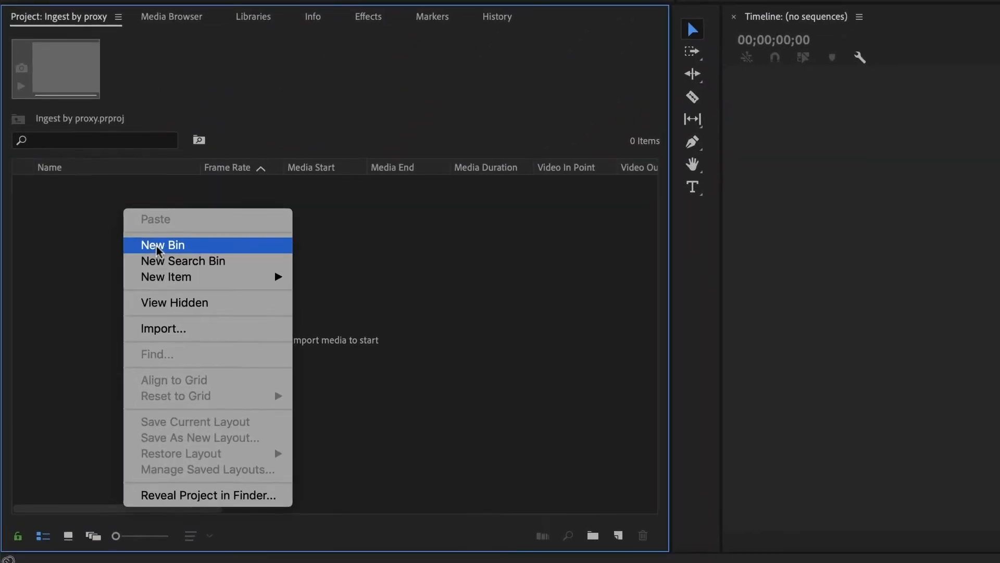
left_click(158, 245)
type("Video Footage")
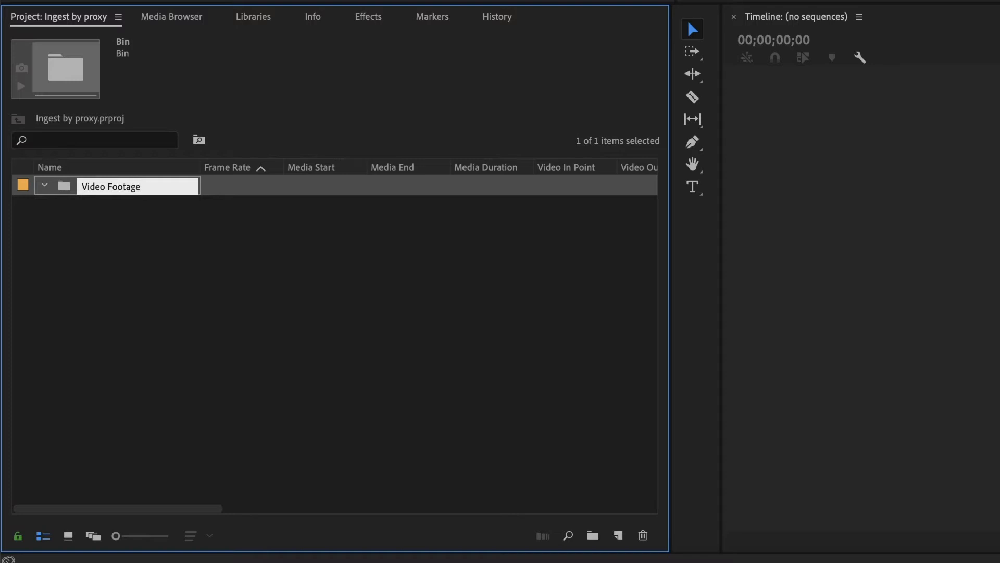
key("Return")
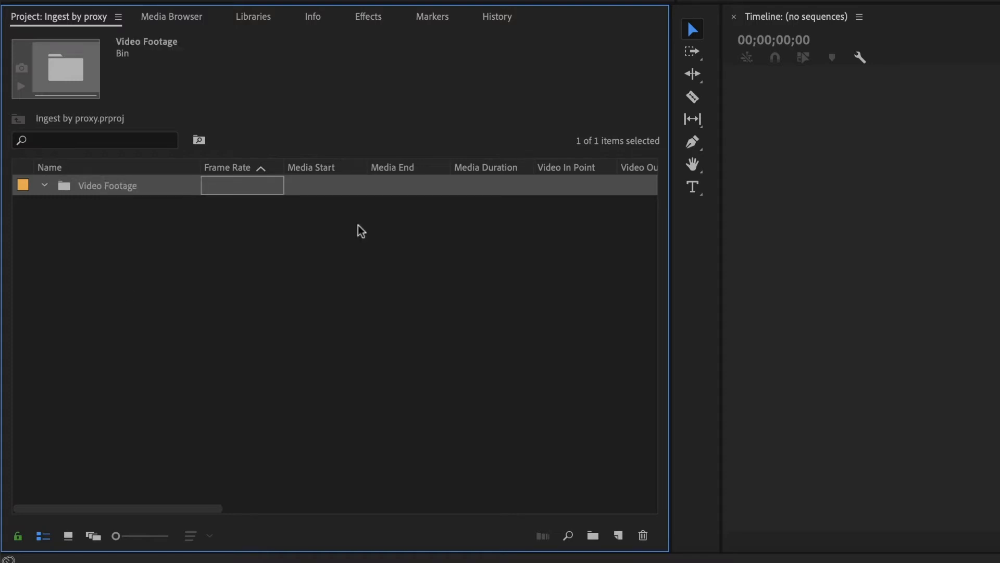
Create a second bin named "Production Audio" at the project's root level.
left_click(78, 295)
key("ctrl+slash")
type("A")
key("BackSpace")
type("po")
key("BackSpace")
key("BackSpace")
type("Pro")
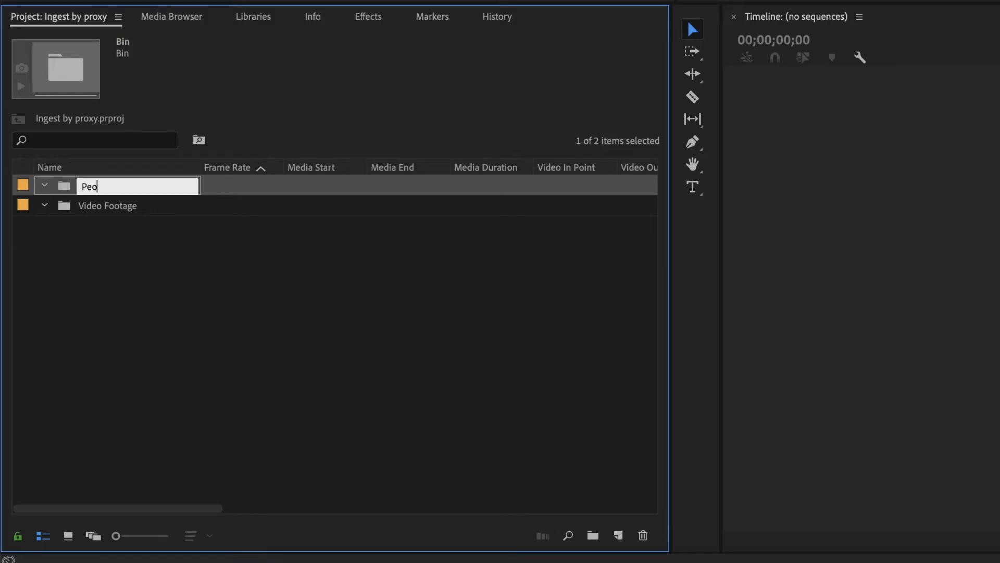
type("duction Audio")
key("Tab")
left_click(188, 431)
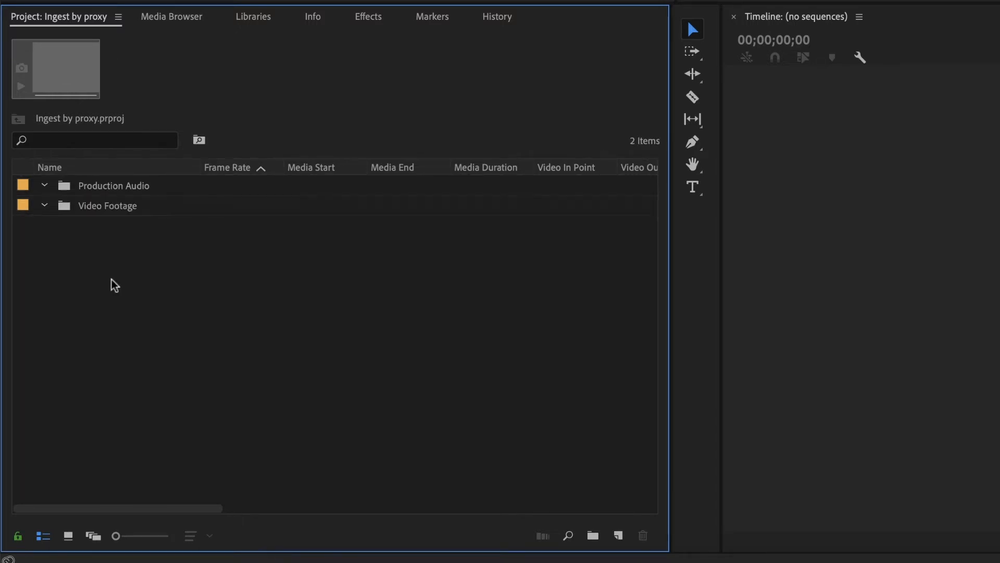
Select the Video Footage bin as import target and browse CCT BACKUP 2017 to Crowdfunding Video 2018, VIDEO FILES, A001_0903QU.RDM.
left_click(68, 211)
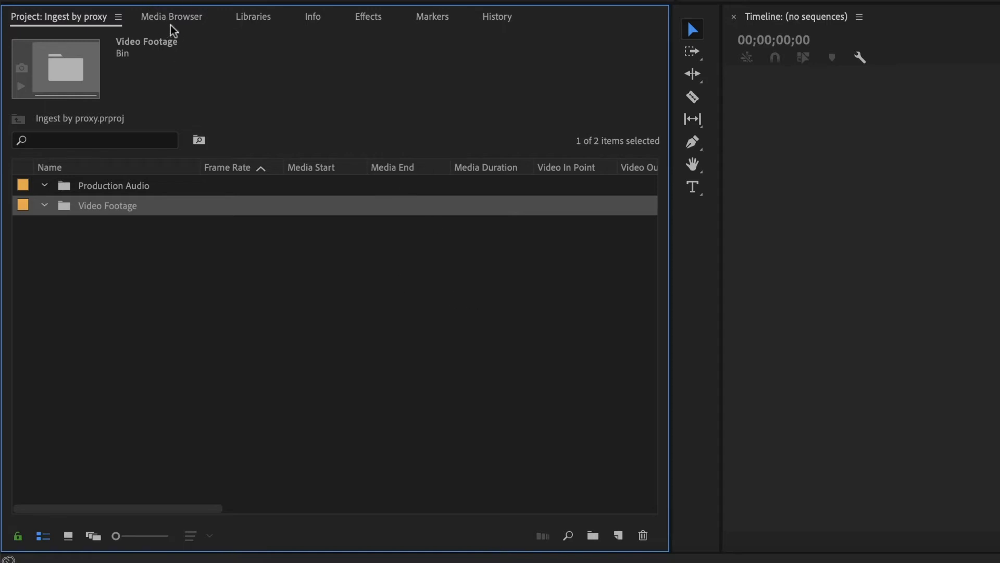
left_click(182, 20)
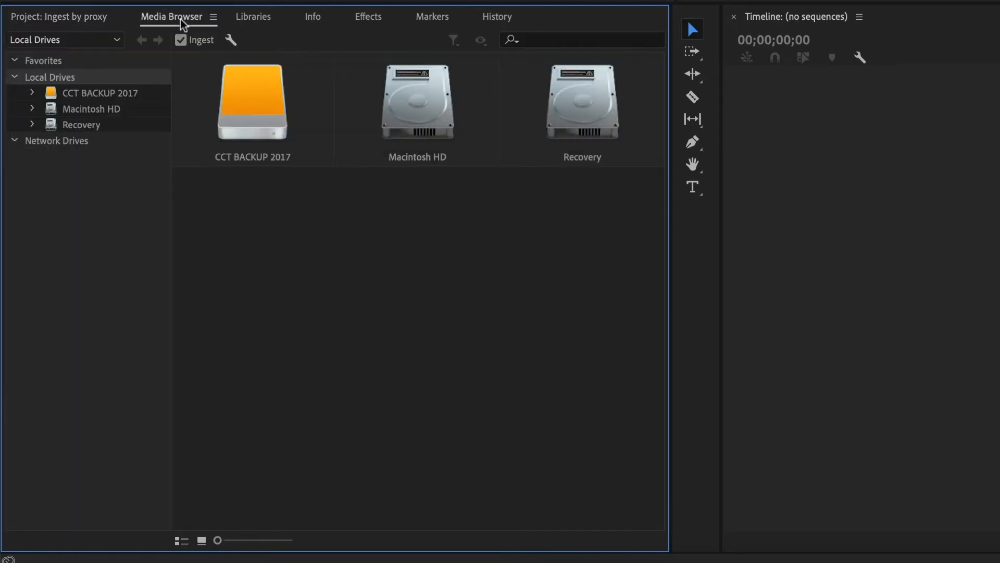
double_click(248, 127)
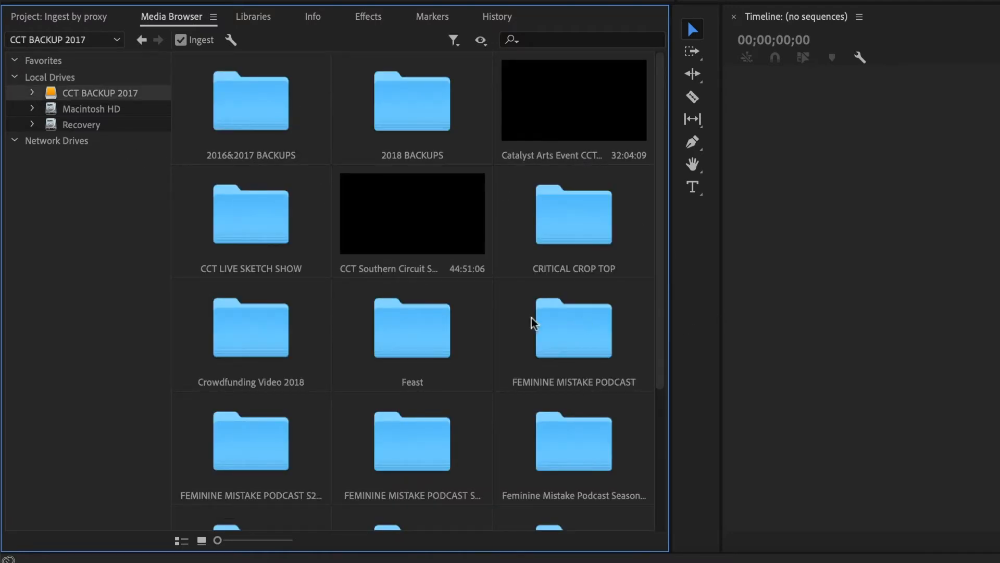
scroll(485, 312, "down", 4)
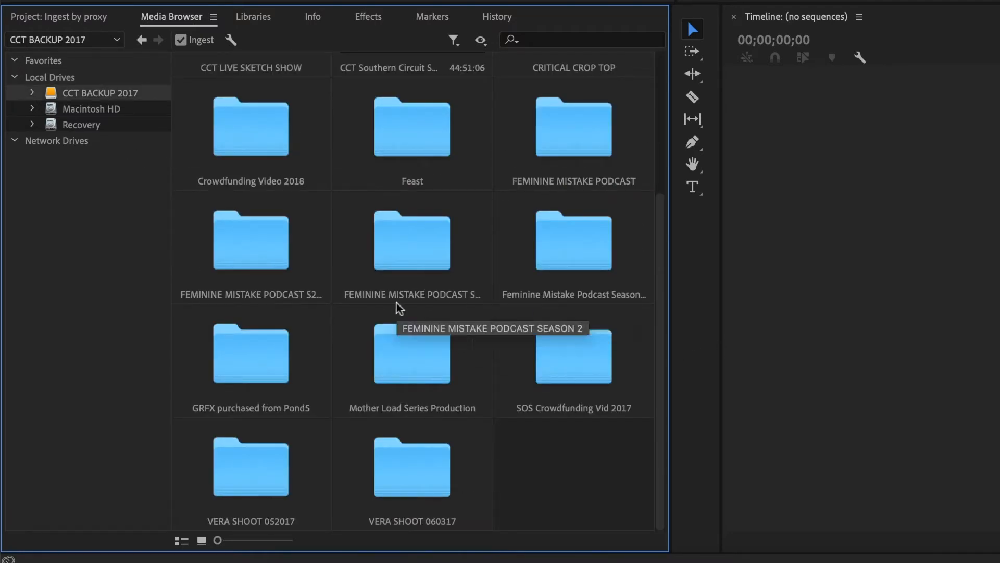
double_click(248, 142)
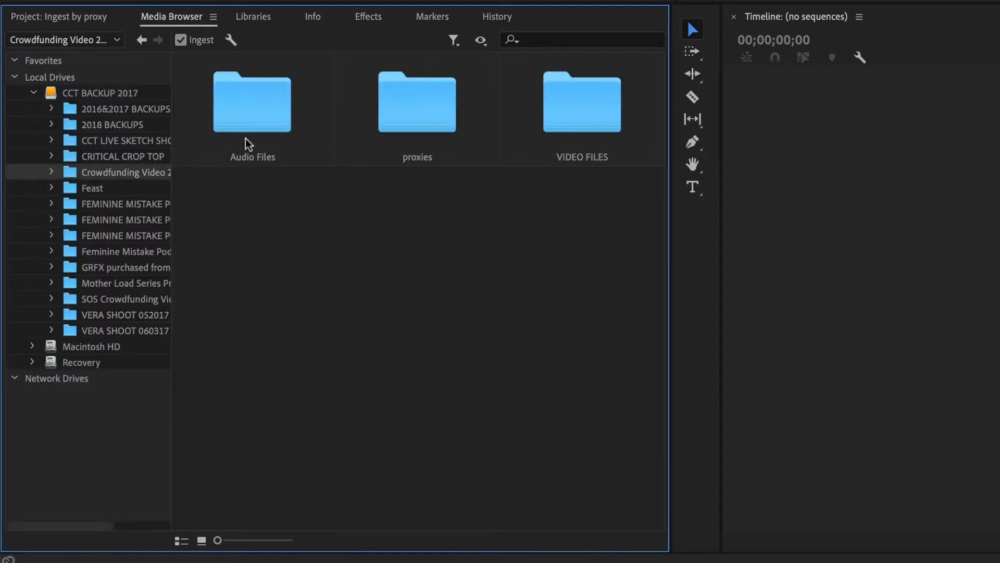
double_click(599, 115)
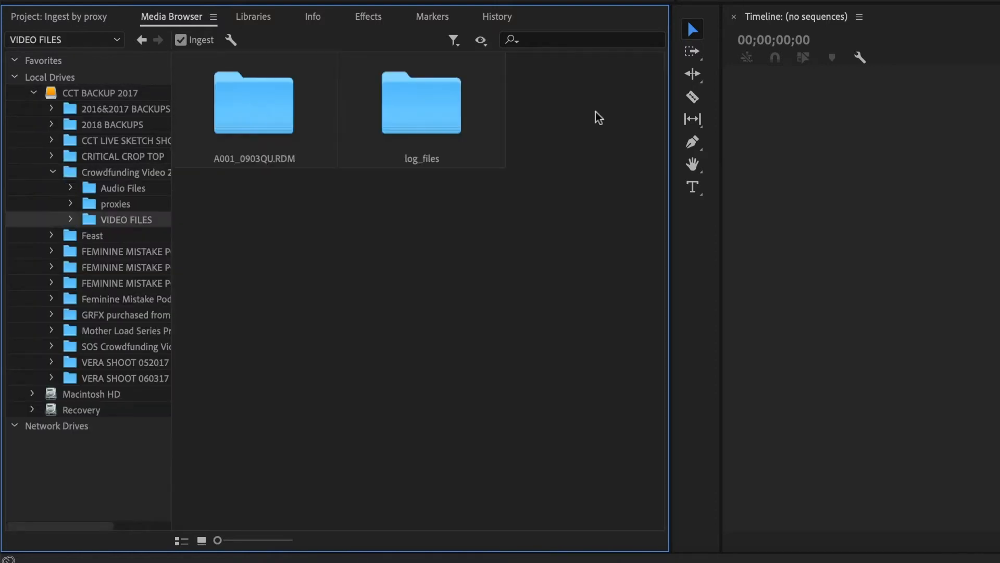
double_click(245, 120)
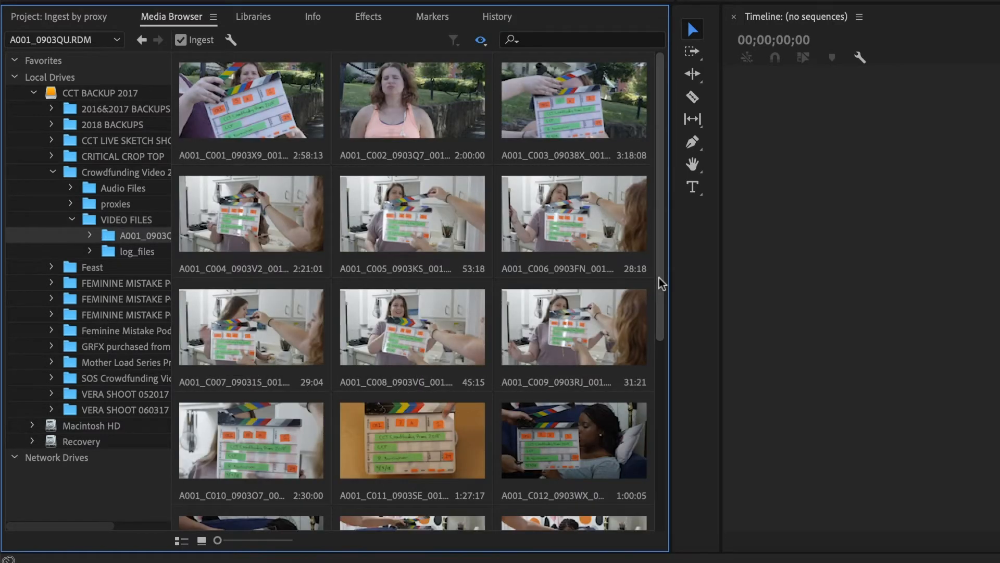
left_click_drag(659, 248, 634, 49)
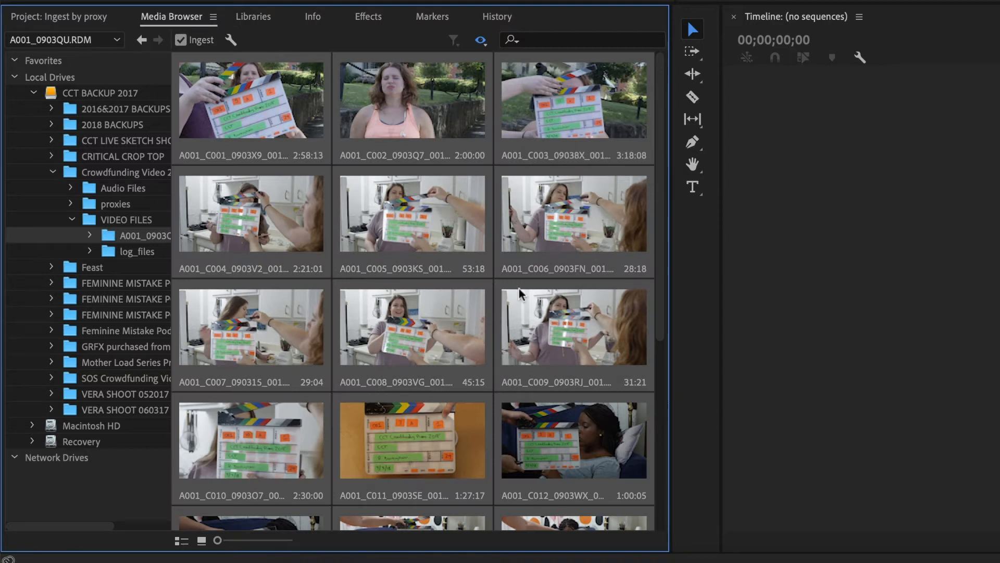
right_click(532, 188)
left_click(505, 88)
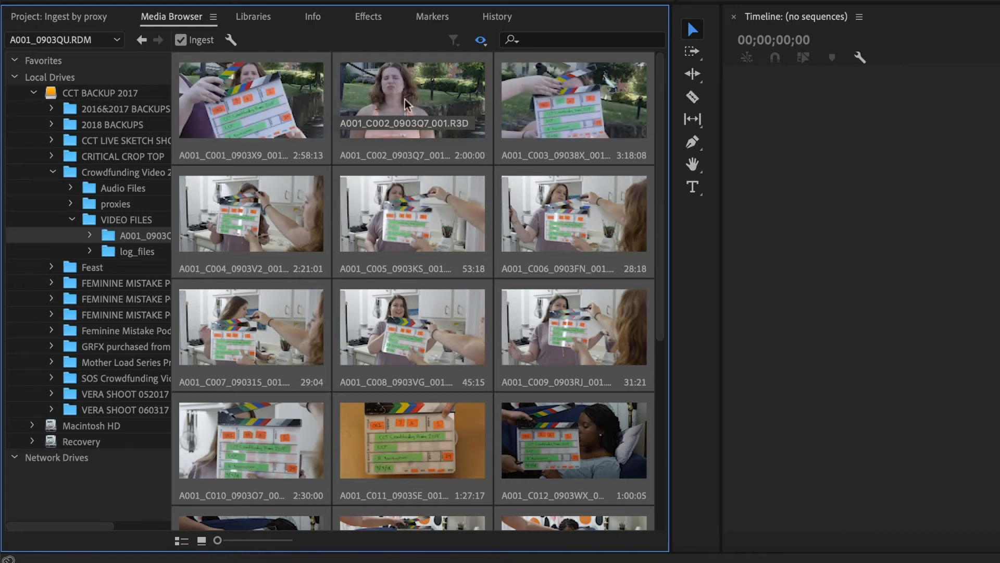
Import the first three clips, A001_C001 through A001_C003, into the Video Footage bin.
left_click(232, 115)
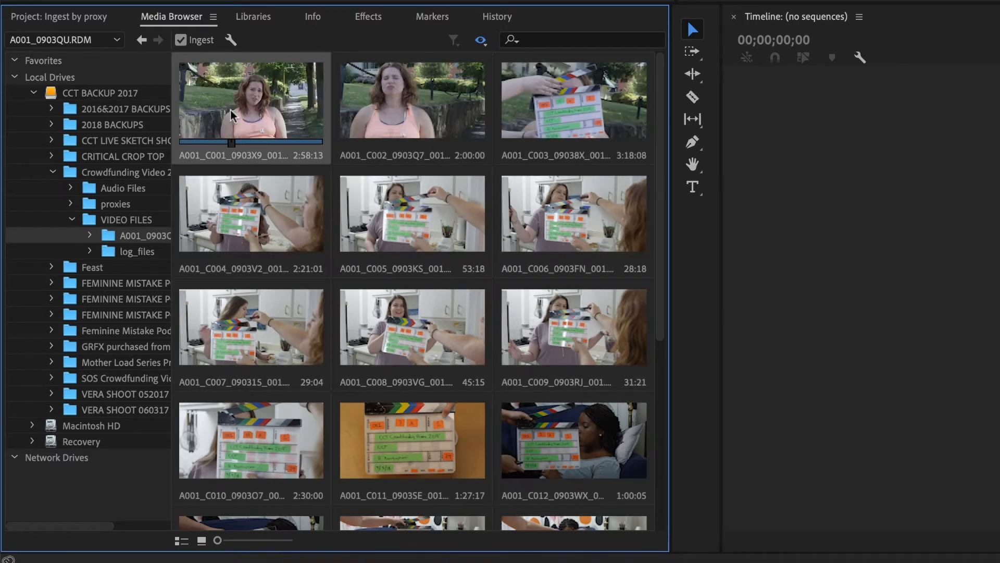
left_click(580, 122, "shift")
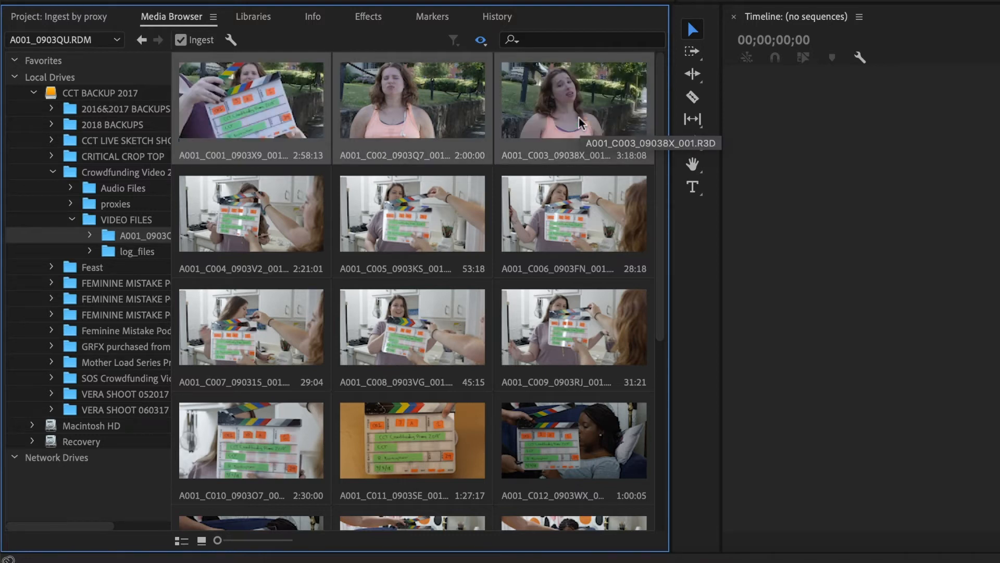
right_click(580, 122)
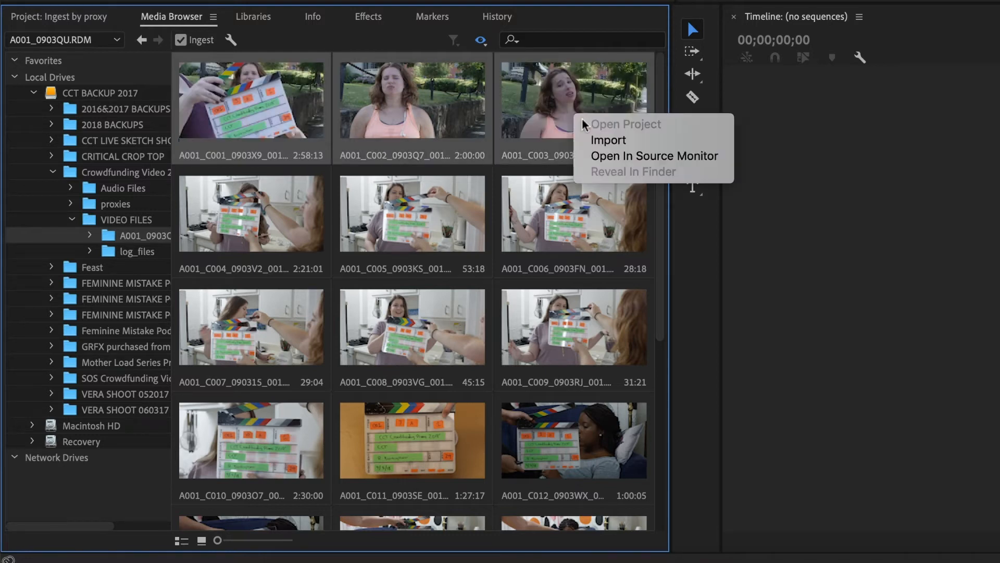
left_click(613, 140)
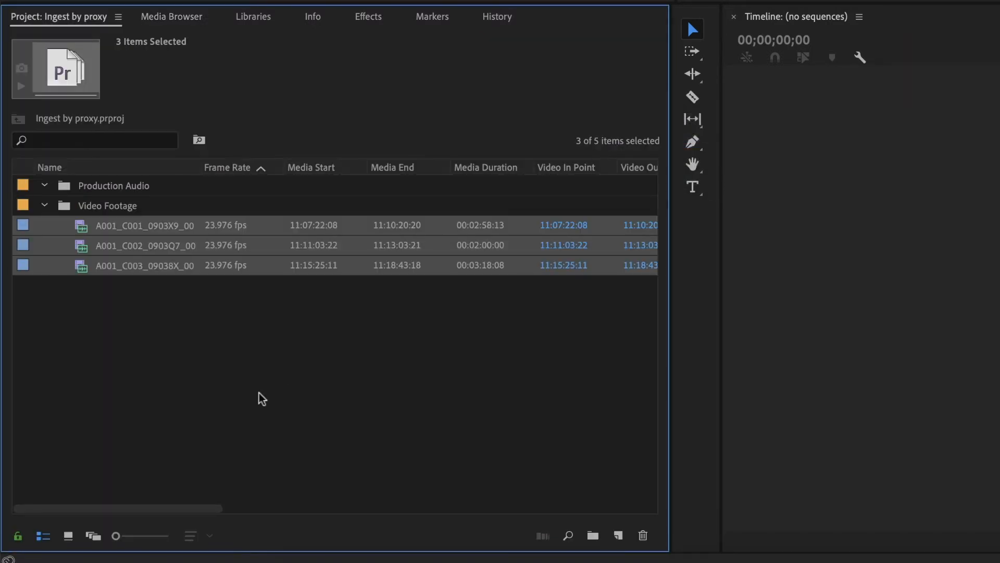
Check the three imported clips in the Video Footage bin and open A001_C001 in the Source Monitor.
left_click(262, 398)
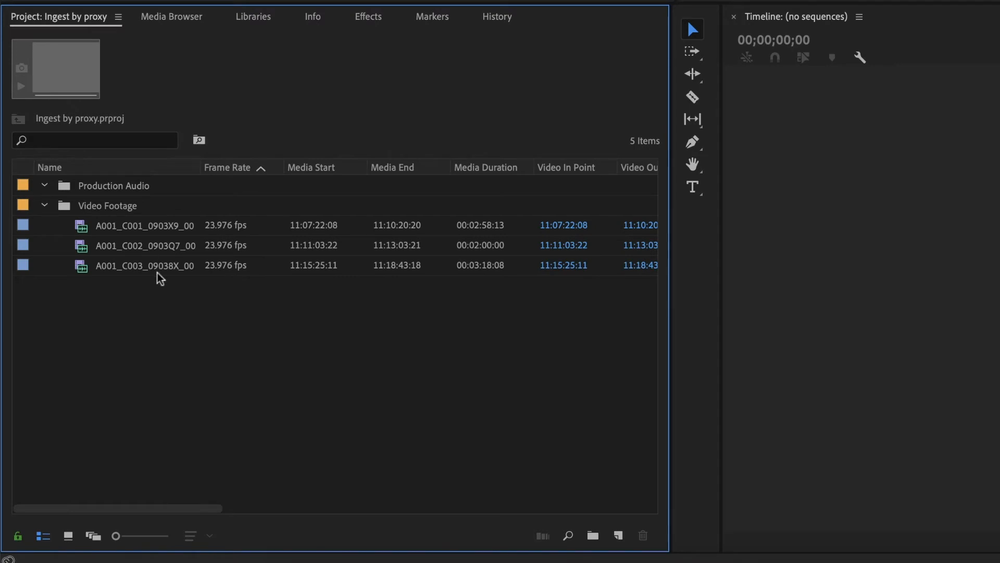
left_click(87, 231)
left_click(82, 250)
left_click(82, 269)
left_click(81, 246)
left_click(78, 229)
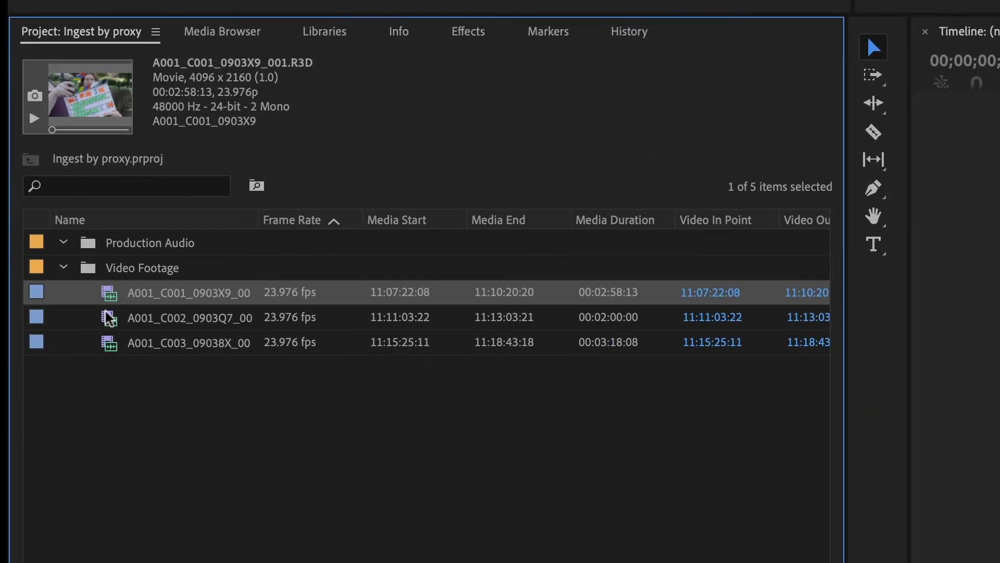
double_click(109, 296)
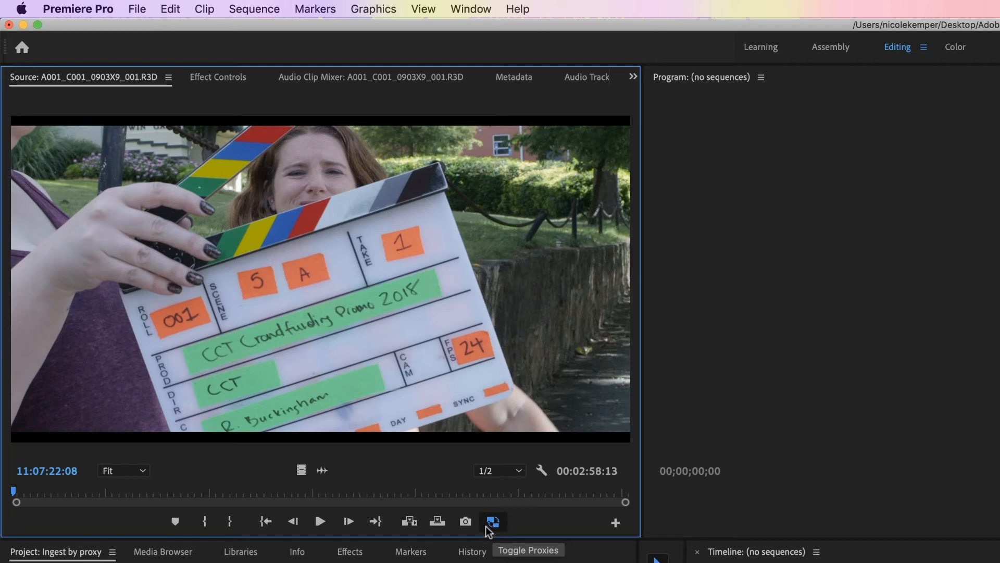
Examine the Source Monitor's available transport buttons and compare the A001_C001 clip with proxies off and on at different frames.
left_click(615, 523)
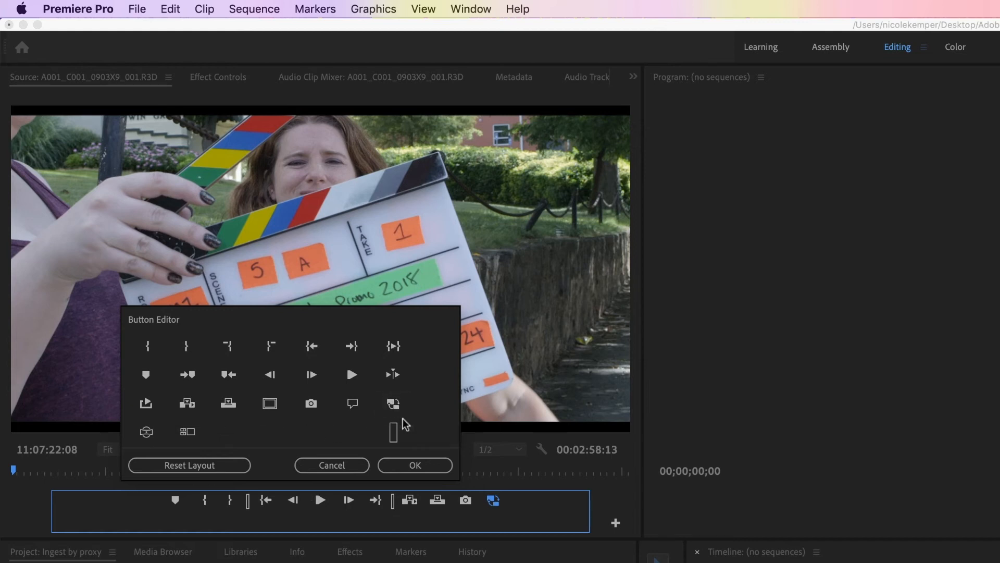
left_click(344, 465)
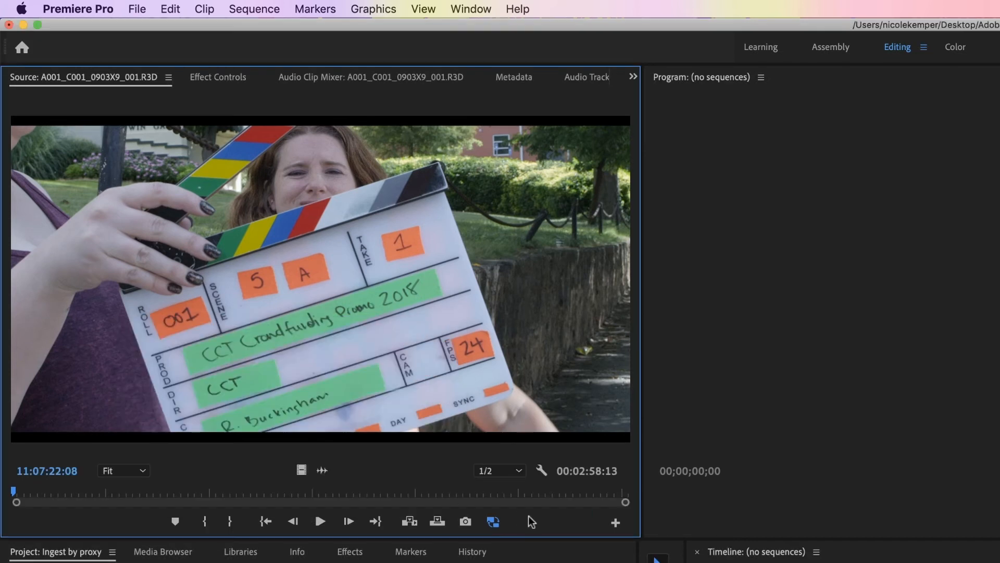
left_click(493, 522)
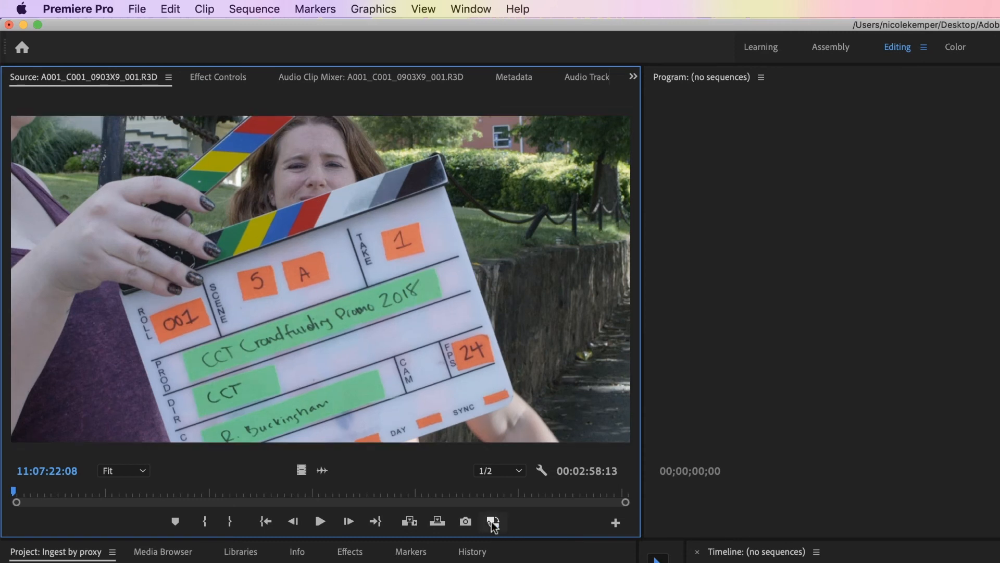
left_click_drag(101, 494, 212, 495)
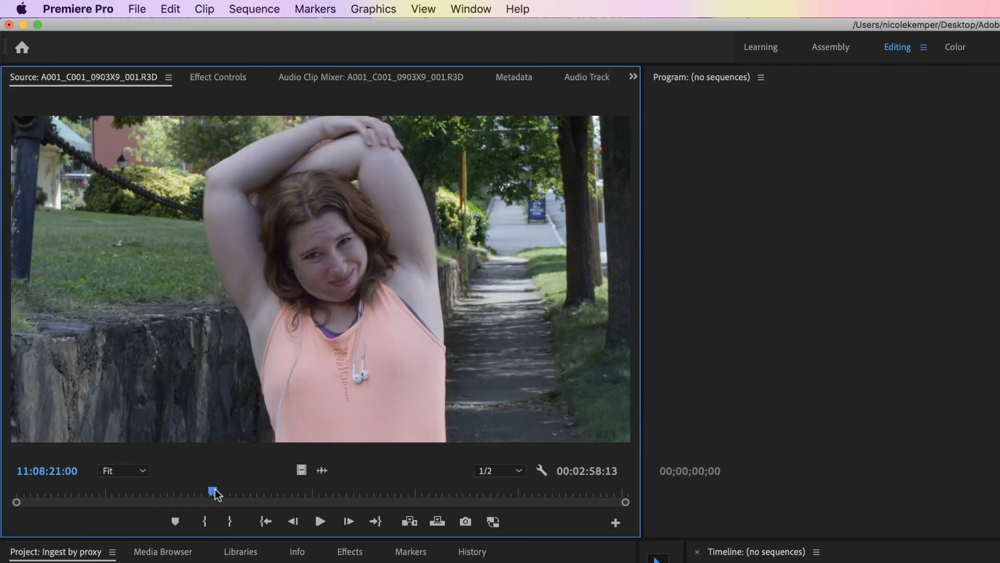
left_click(493, 522)
left_click_drag(208, 494, 319, 493)
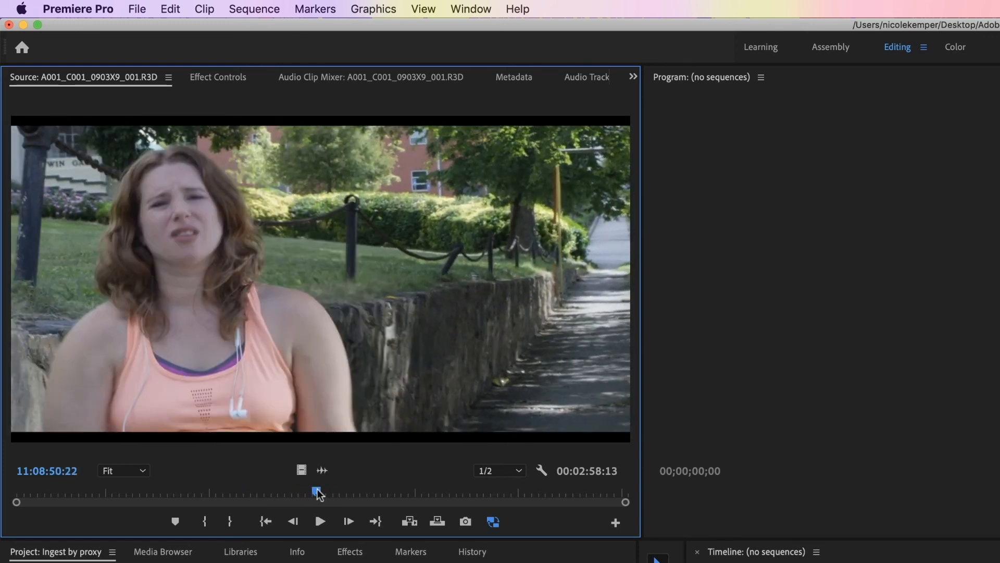
Mark an in point at 11:09:00:19 and an out point at 11:09:07:19 on the A001_C001 source clip.
left_click_drag(319, 493, 351, 492)
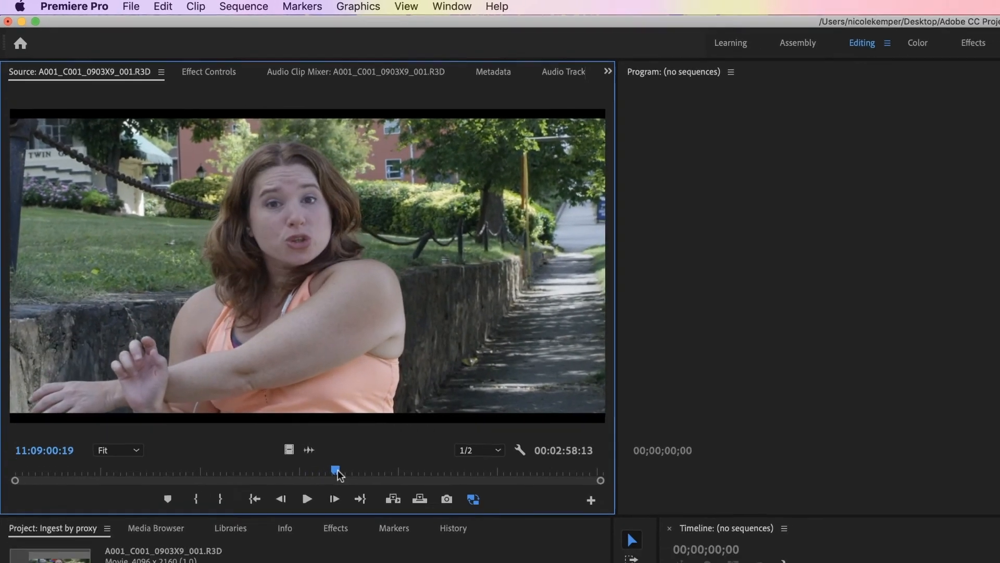
key("space")
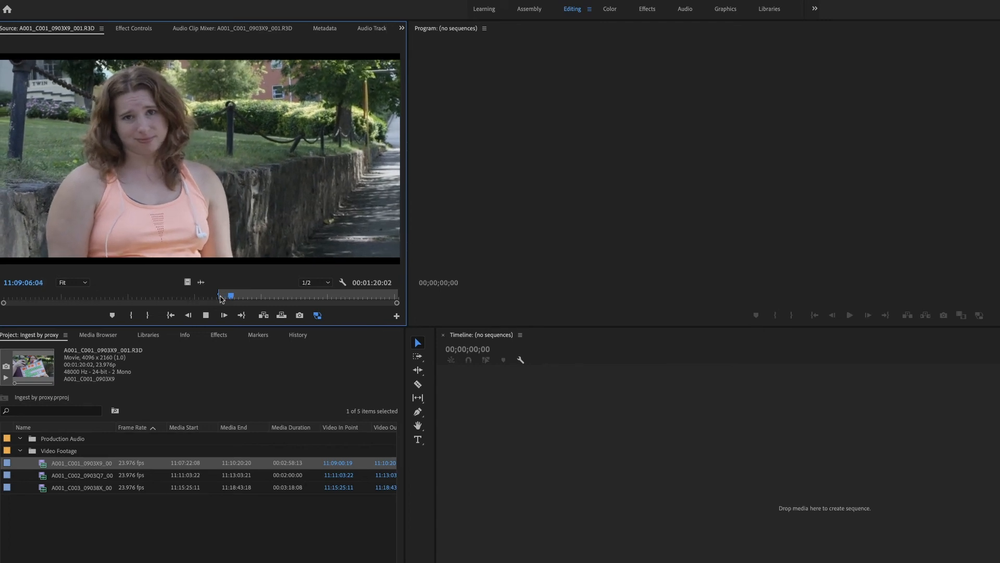
key("space")
key("o")
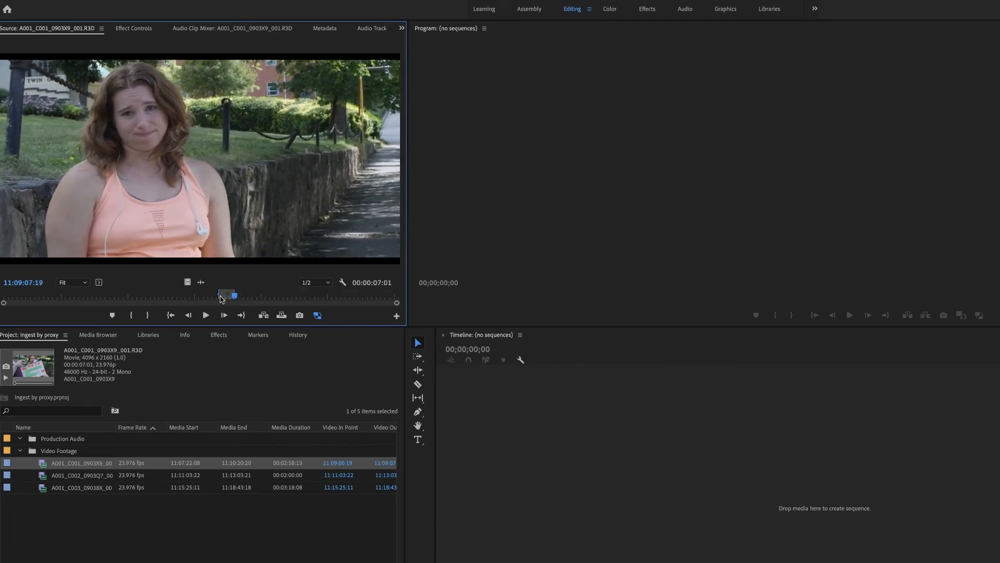
left_click_drag(199, 244, 542, 501)
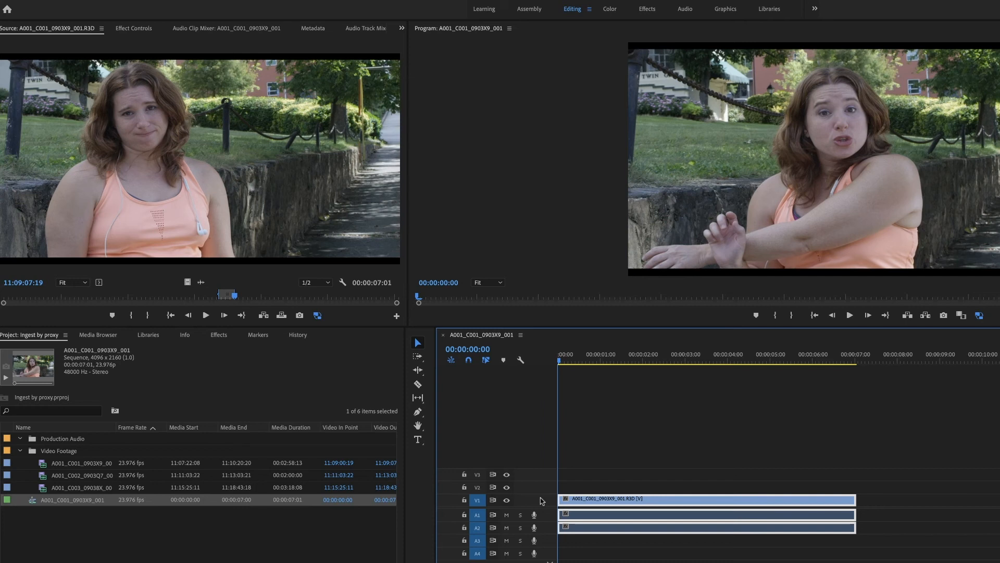
key("ctrl+z")
left_click(33, 500)
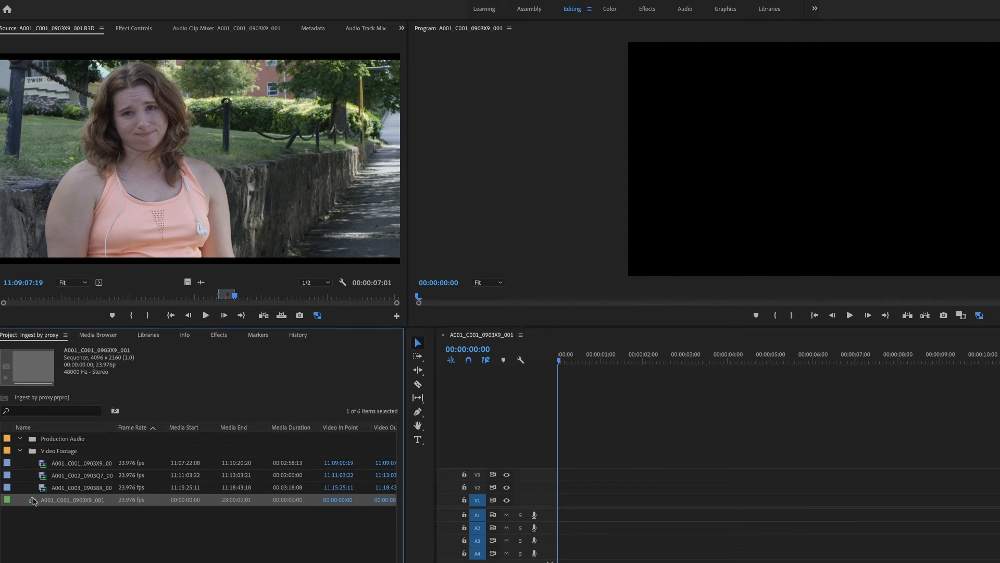
key("Delete")
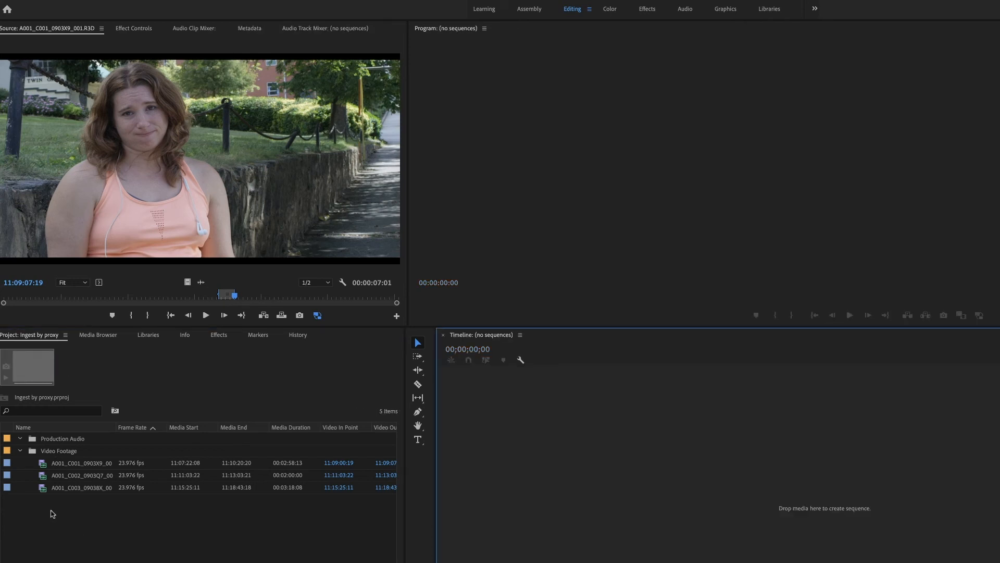
Collapse the Video Footage bin and create a bin named "Sequences" at the project's root level.
left_click(20, 451)
right_click(96, 489)
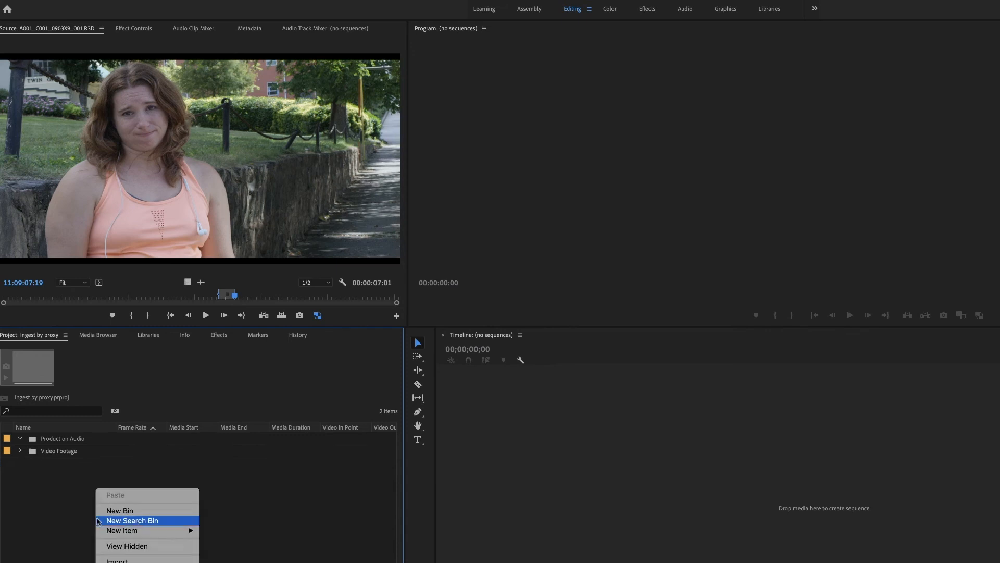
left_click(138, 511)
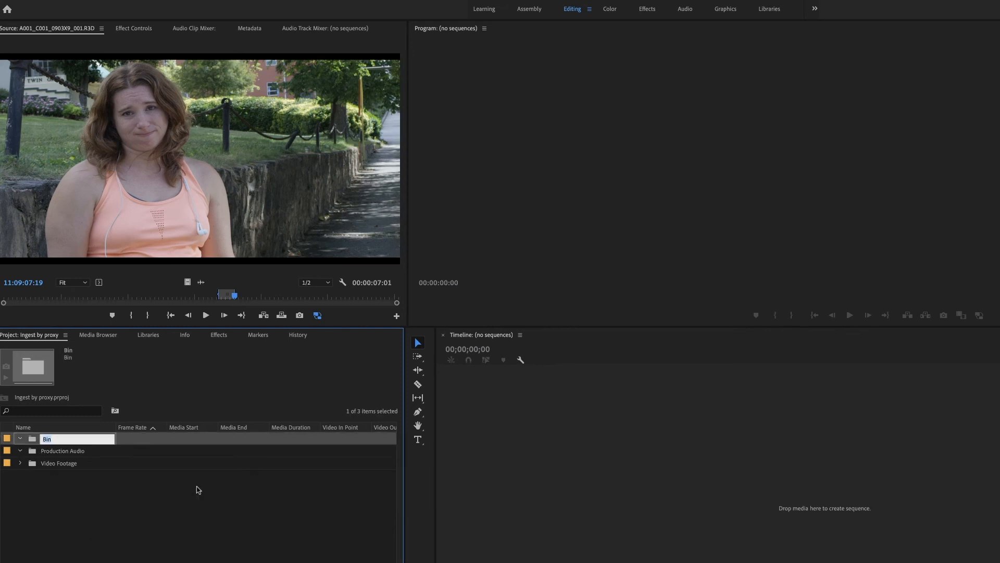
type("Sequences")
key("Tab")
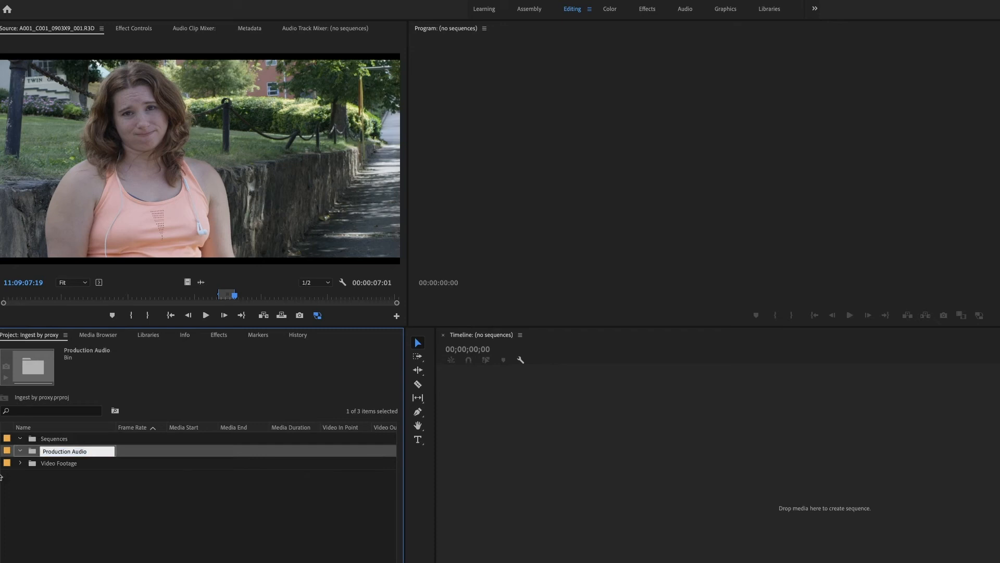
Create a sequence named "4K proxy Sequence" in the Sequences bin using the DSLR 1080p24 preset.
left_click(38, 442)
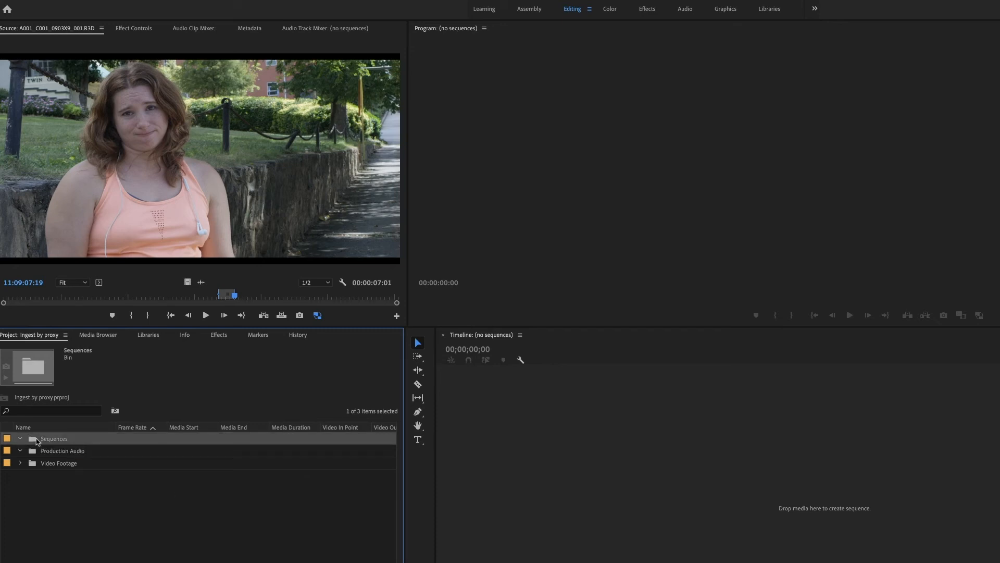
key("super+n")
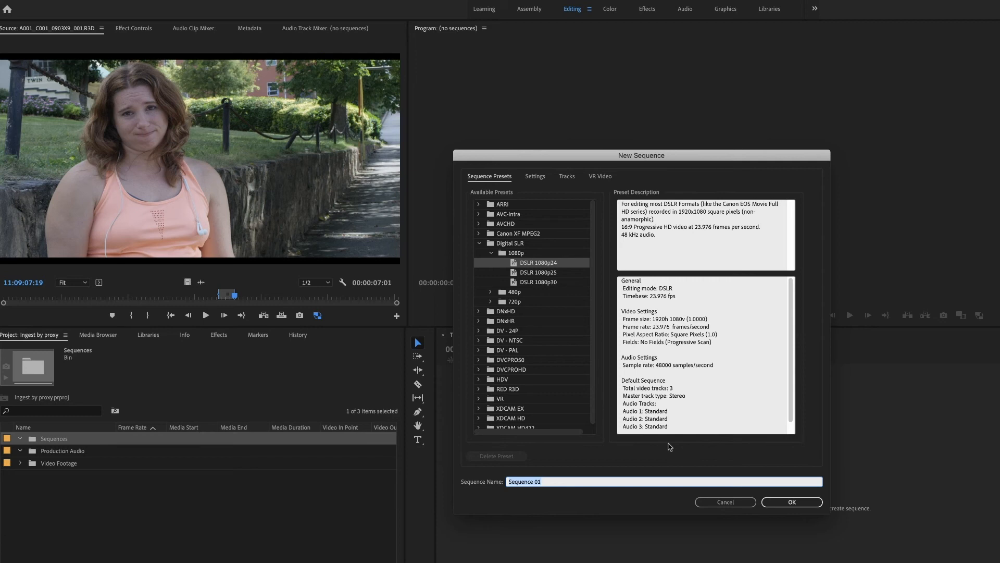
type("S")
key("Return")
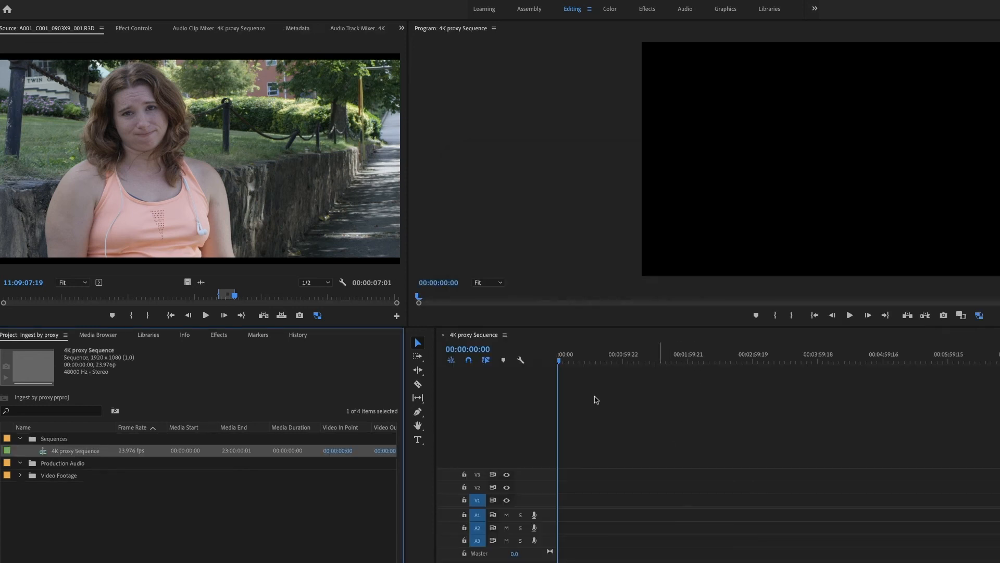
Place the marked A001_C001 range at the start of the 4K proxy Sequence and change the sequence settings to match the clip.
left_click(20, 475)
left_click_drag(214, 209, 560, 502)
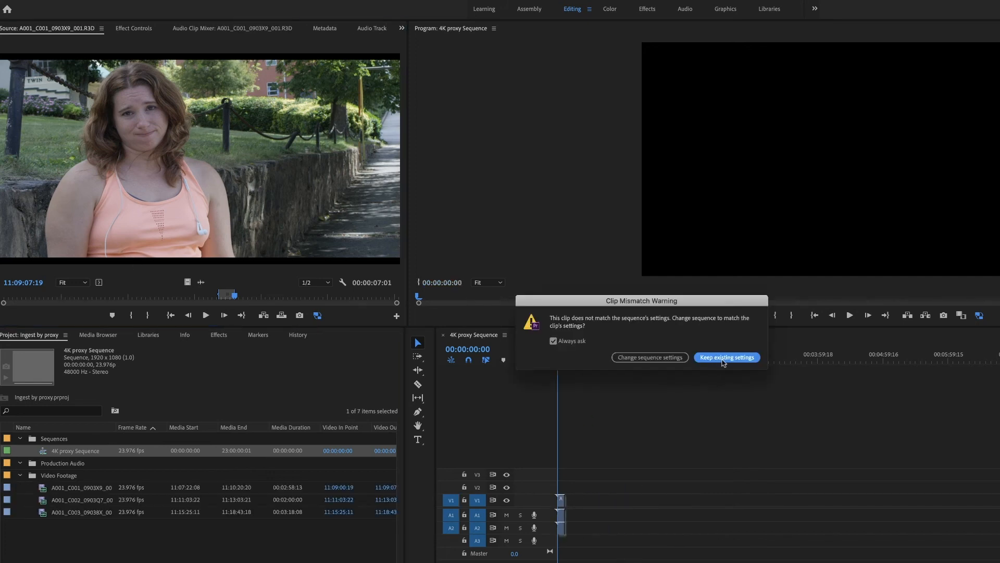
left_click(650, 358)
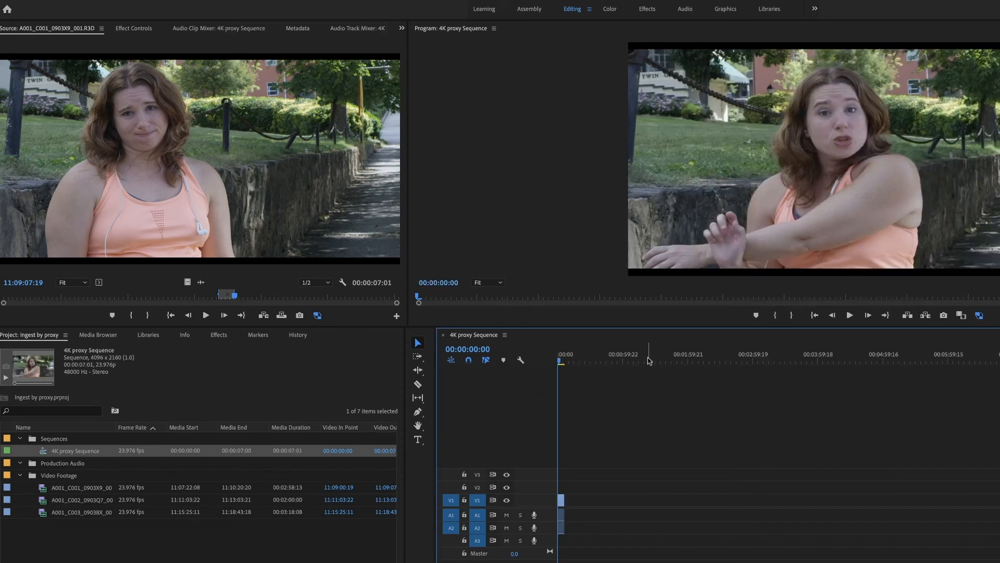
Play the sequence fitted to the timeline and compare its Program Monitor image with proxies off and on at several frames.
key("space")
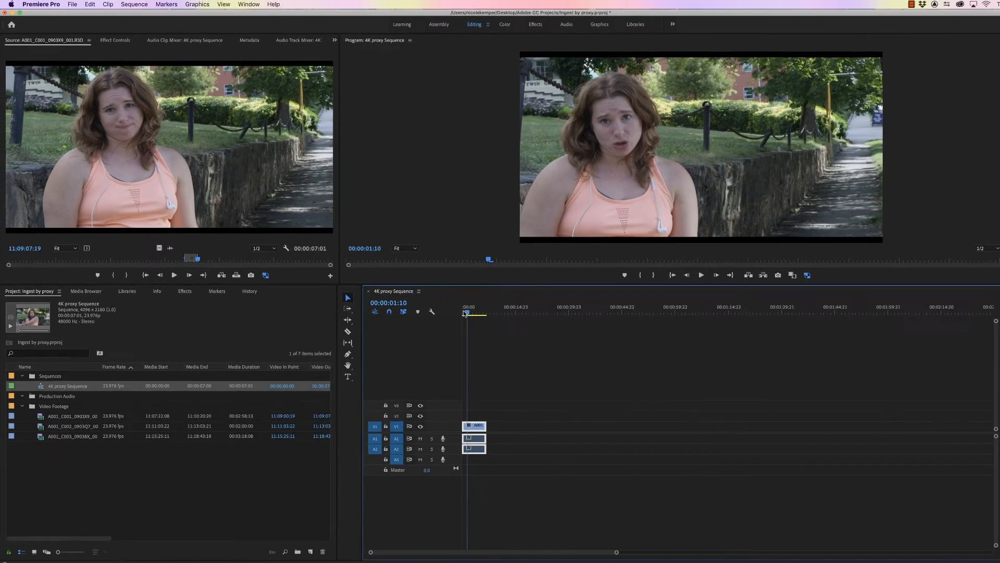
key("backslash")
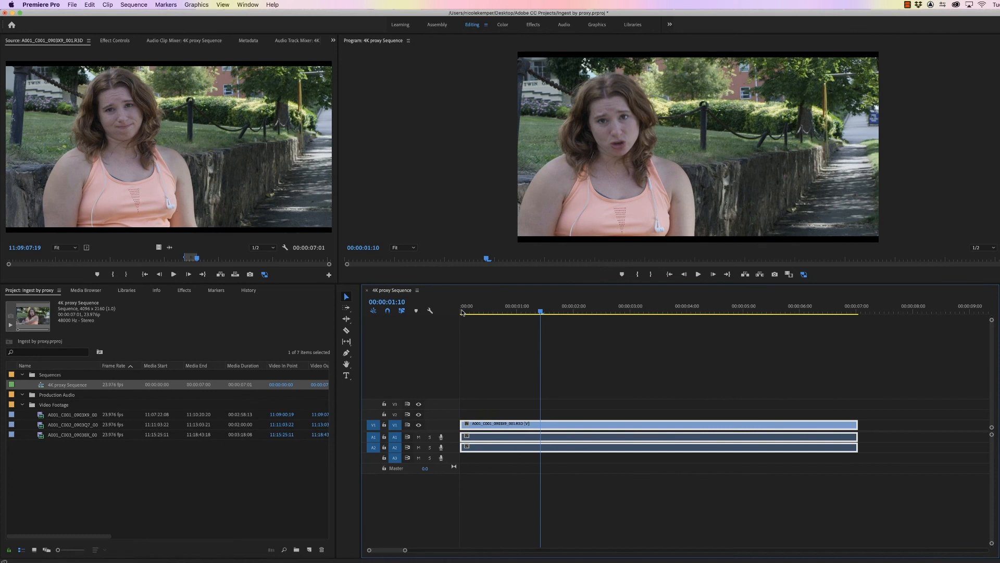
key("space")
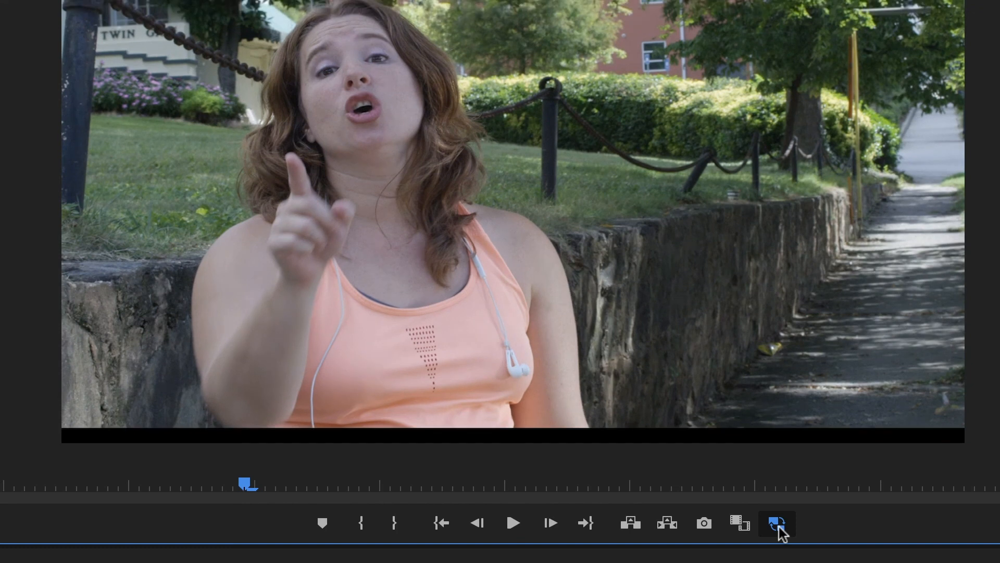
left_click(778, 524)
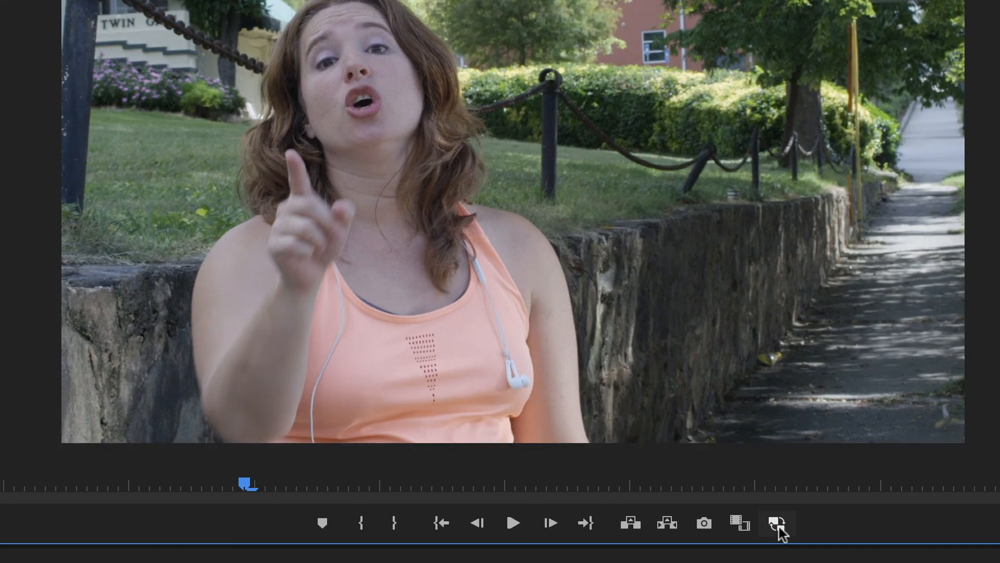
left_click(778, 524)
left_click(778, 524)
left_click(778, 523)
left_click(778, 524)
left_click(778, 524)
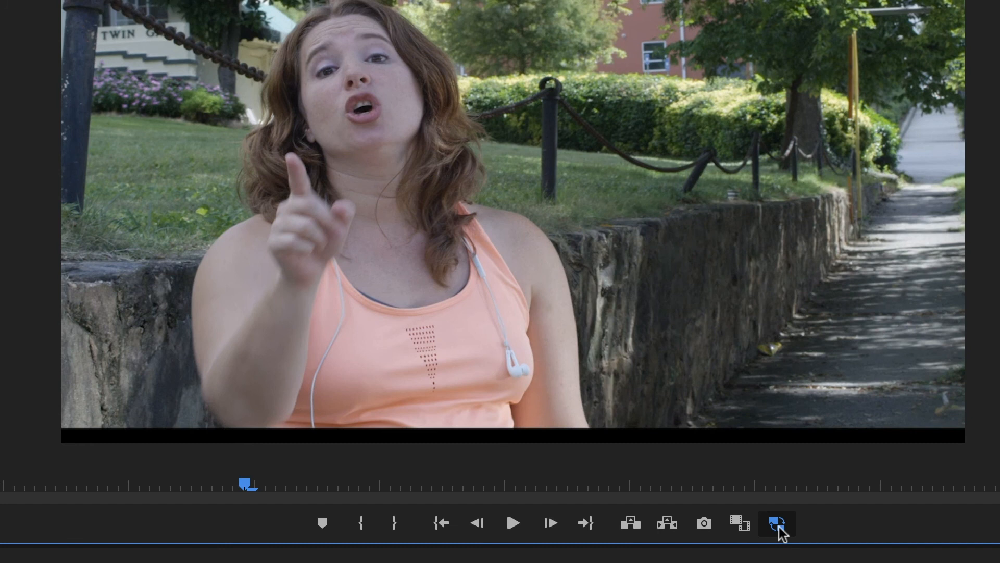
left_click(778, 523)
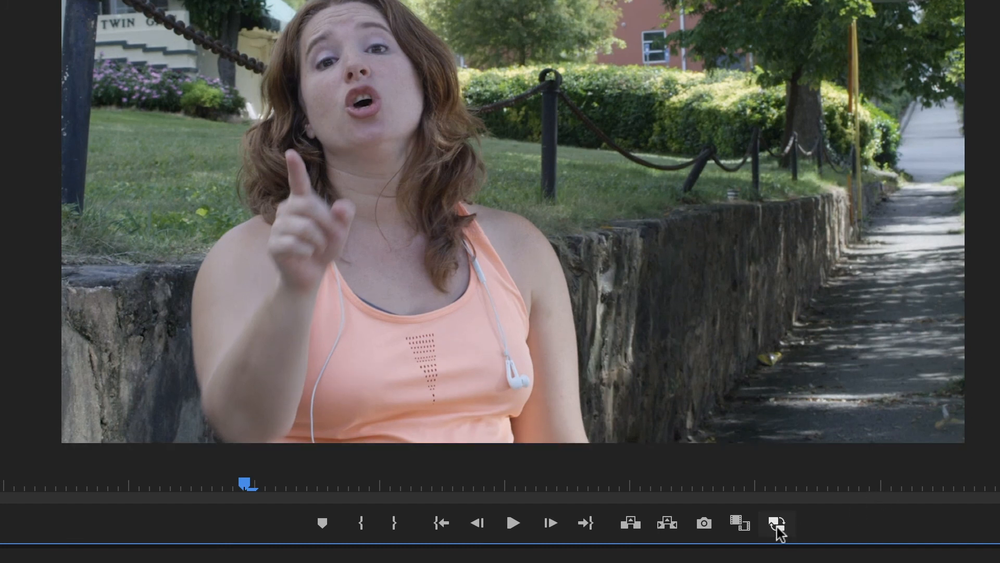
left_click(778, 523)
left_click(778, 524)
left_click(776, 560)
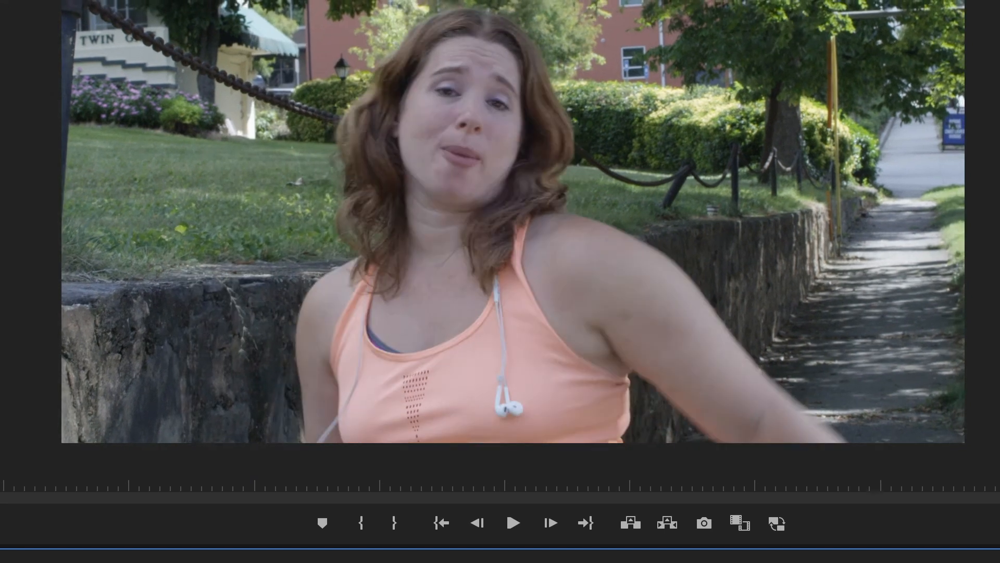
left_click_drag(776, 560, 677, 561)
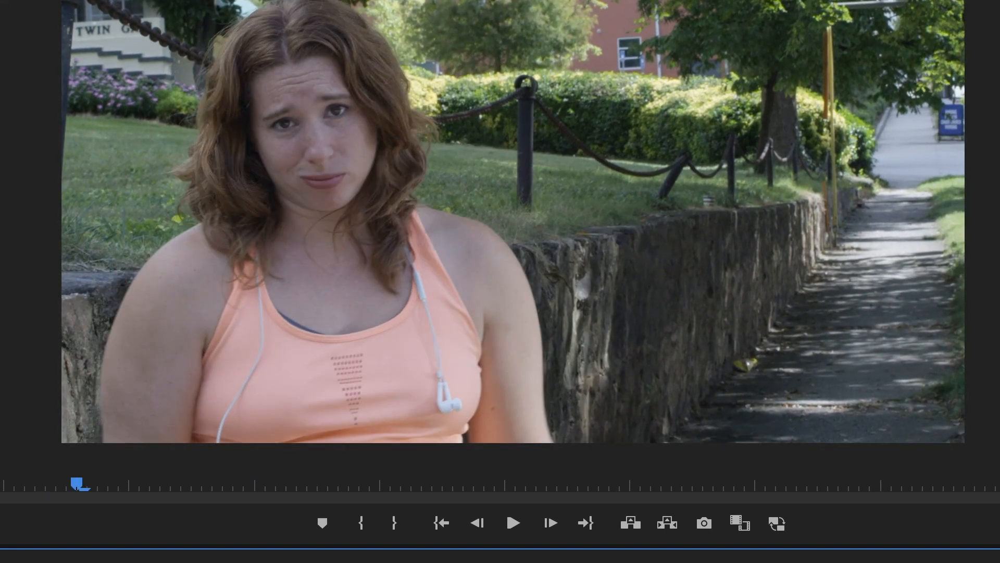
left_click(778, 523)
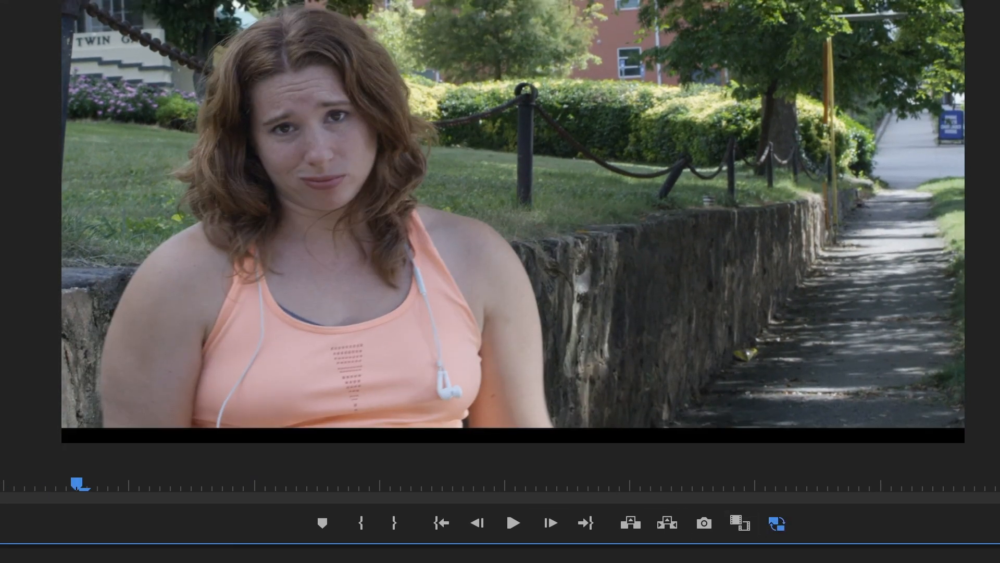
left_click_drag(777, 560, 745, 561)
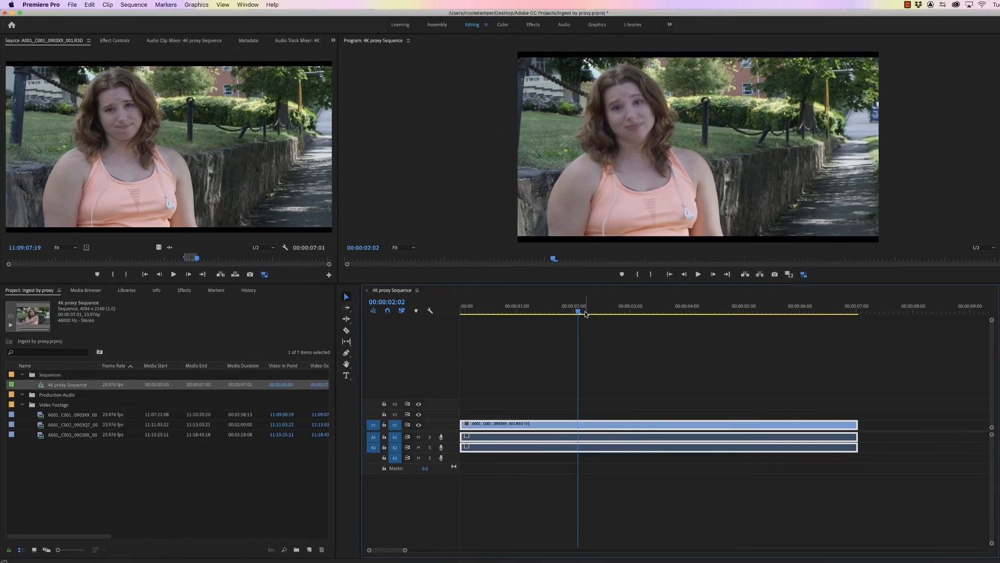
Mark a short section of the sequence starting at 00:00:01:15 and extract it, closing the gap.
left_click_drag(583, 313, 483, 324)
key("space")
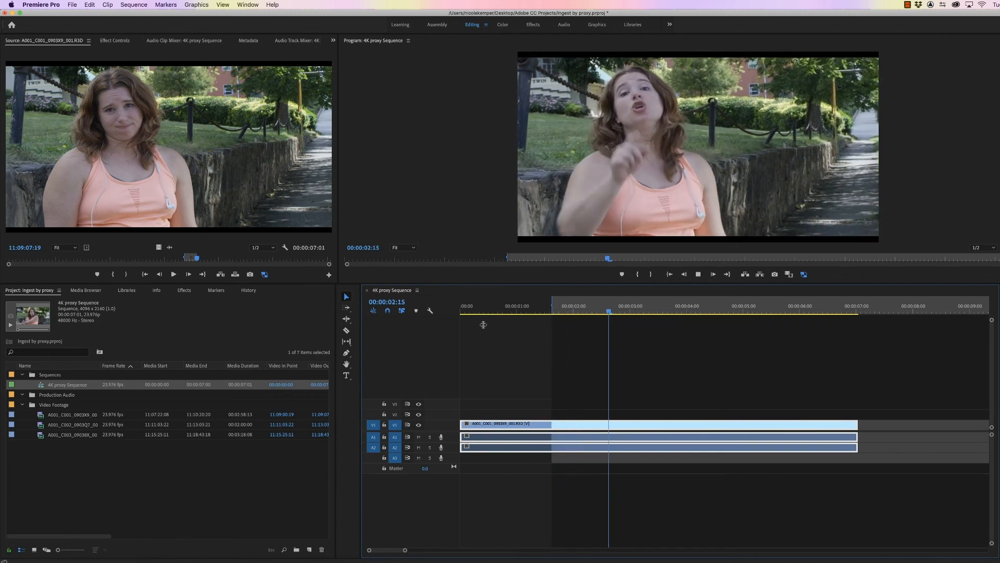
key("space")
key("apostrophe")
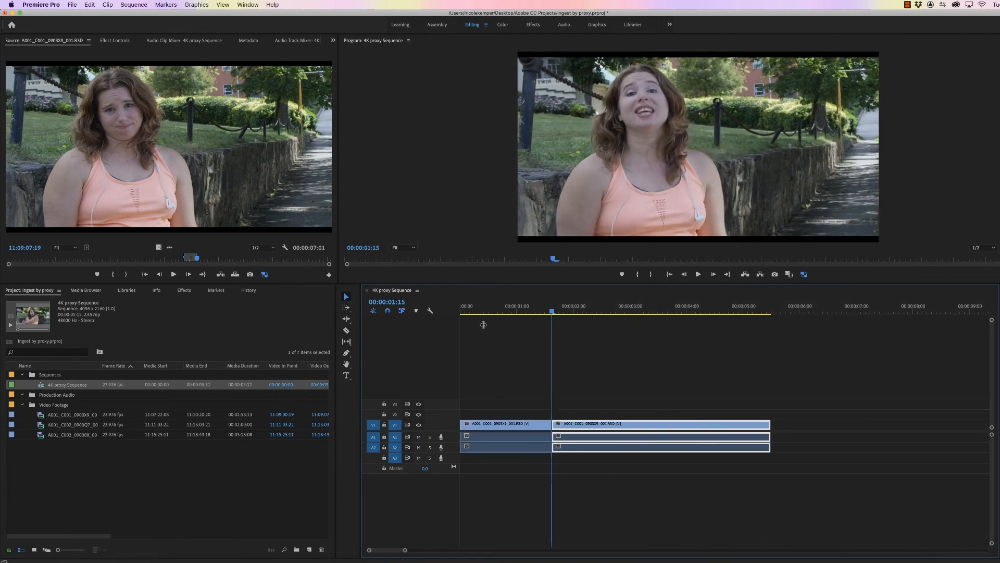
Move the playhead to 00:00:01:09, turn proxies off for the sequence and play the edit.
left_click_drag(572, 303, 538, 312)
left_click(804, 274)
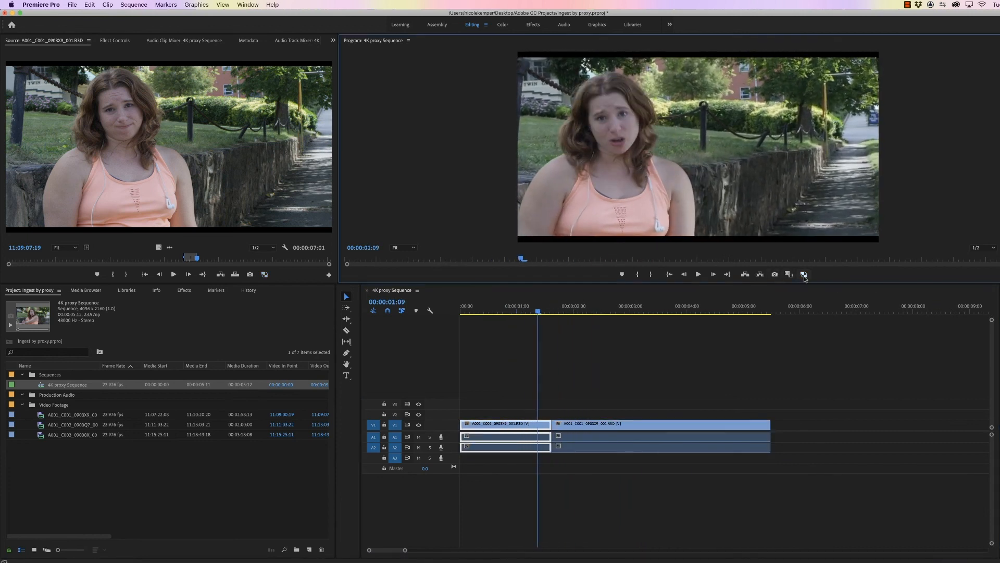
key("space")
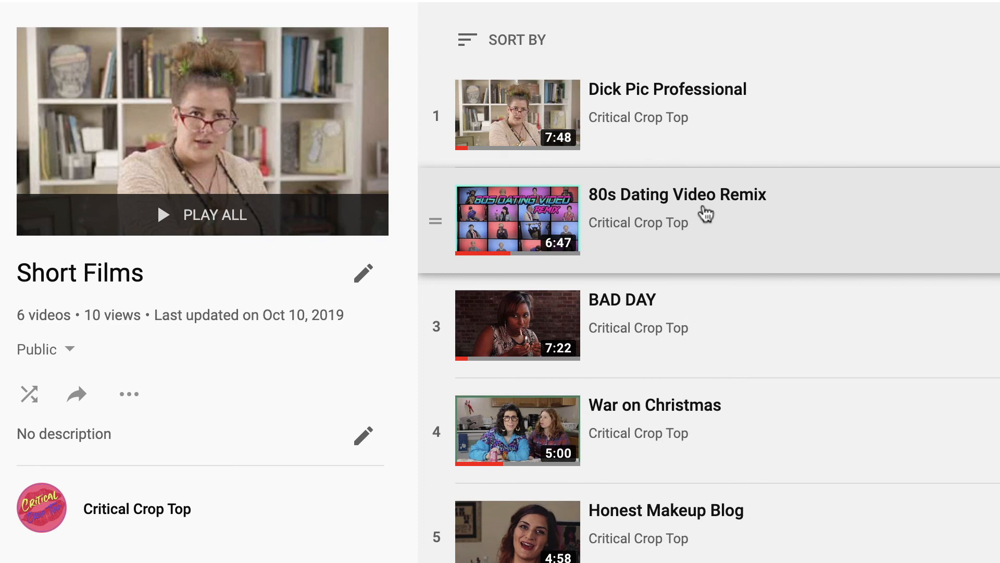
Switch to YouTube and open the video "80s Dating Video Remix" from the Short Films playlist.
left_click(704, 204)
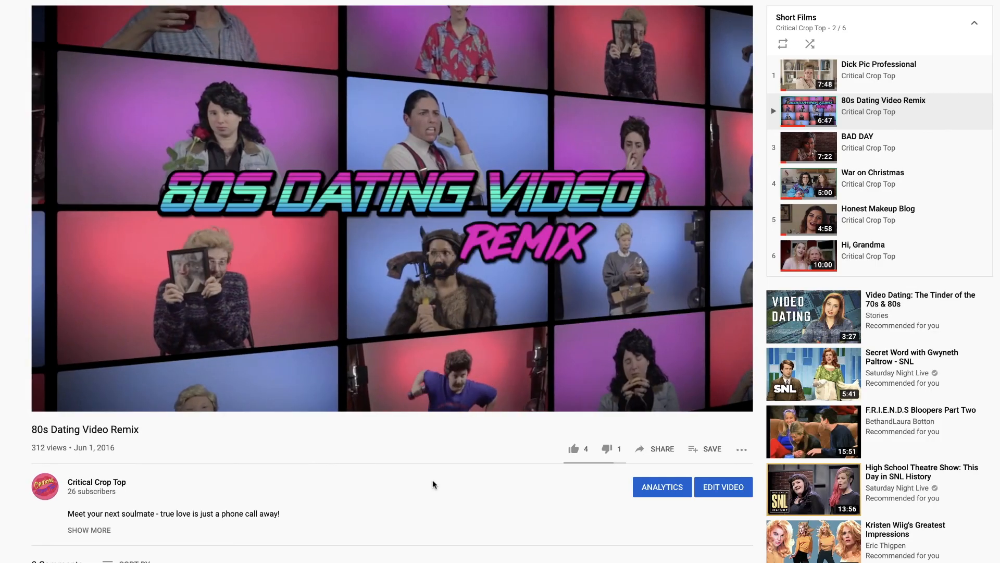